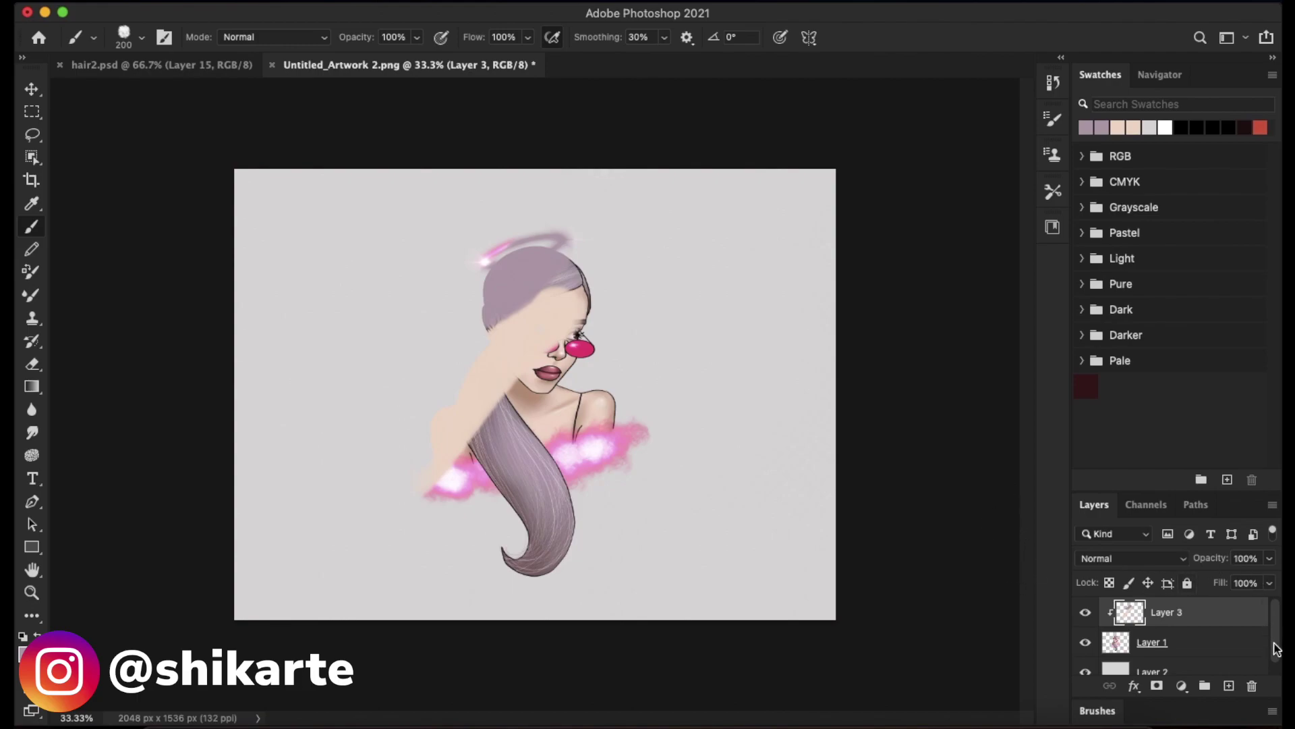
Compare the portrait with the clipped Layer 3 hidden and shown, checking it against Layer 1 beneath it
{"action": "left_click", "coordinate": [1162, 642]}
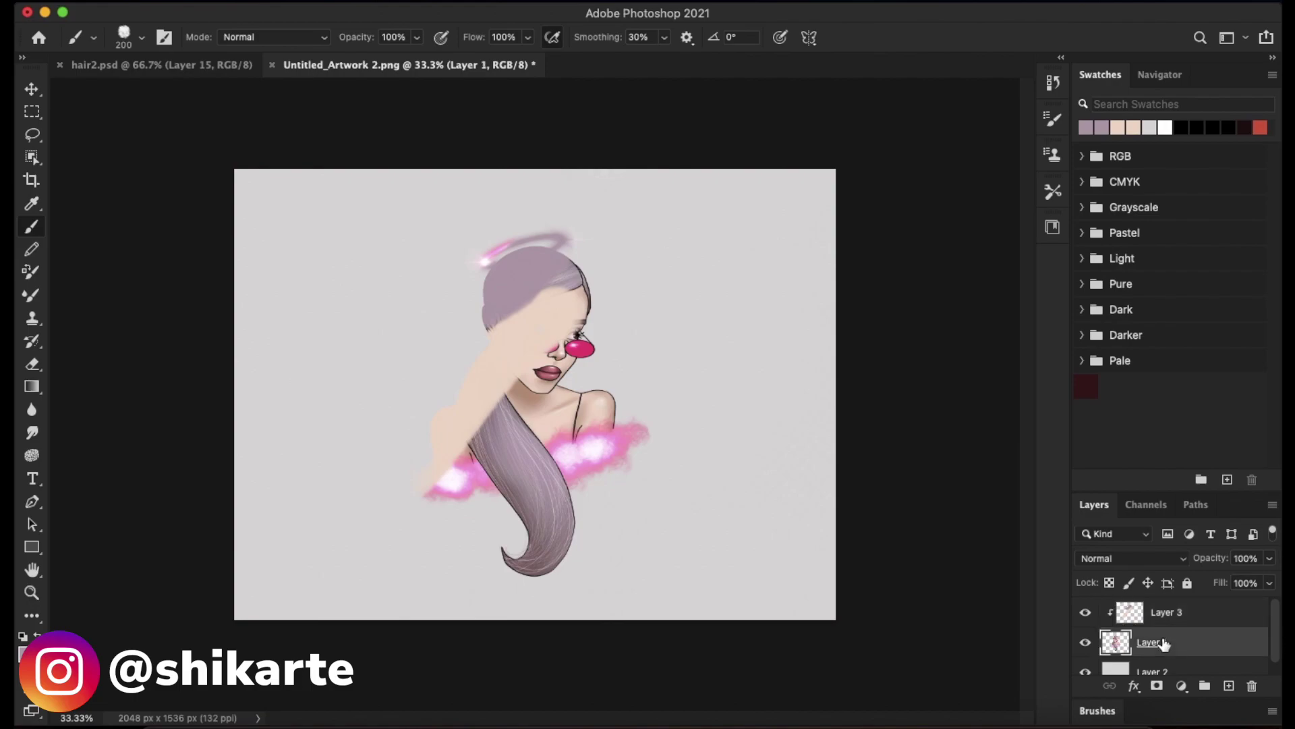
{"action": "left_click", "coordinate": [1173, 618]}
{"action": "left_click", "coordinate": [1086, 614]}
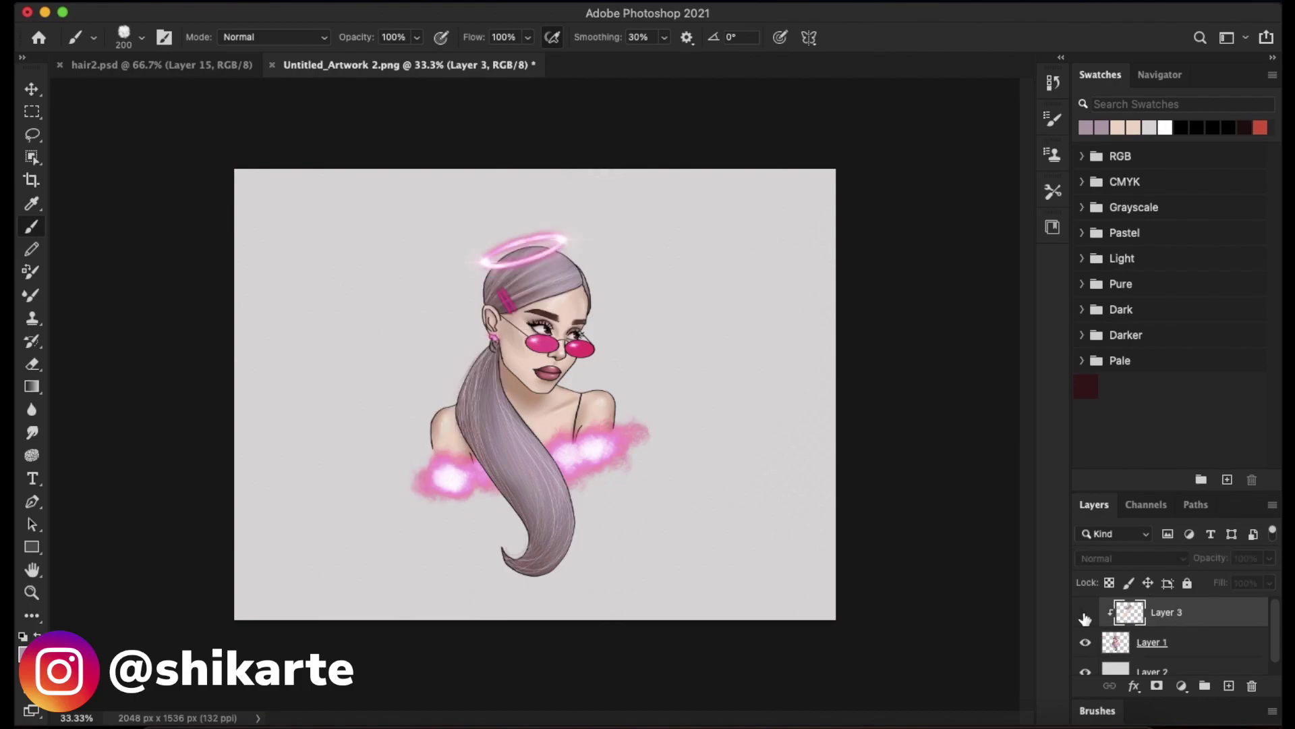
{"action": "left_click", "coordinate": [1086, 613]}
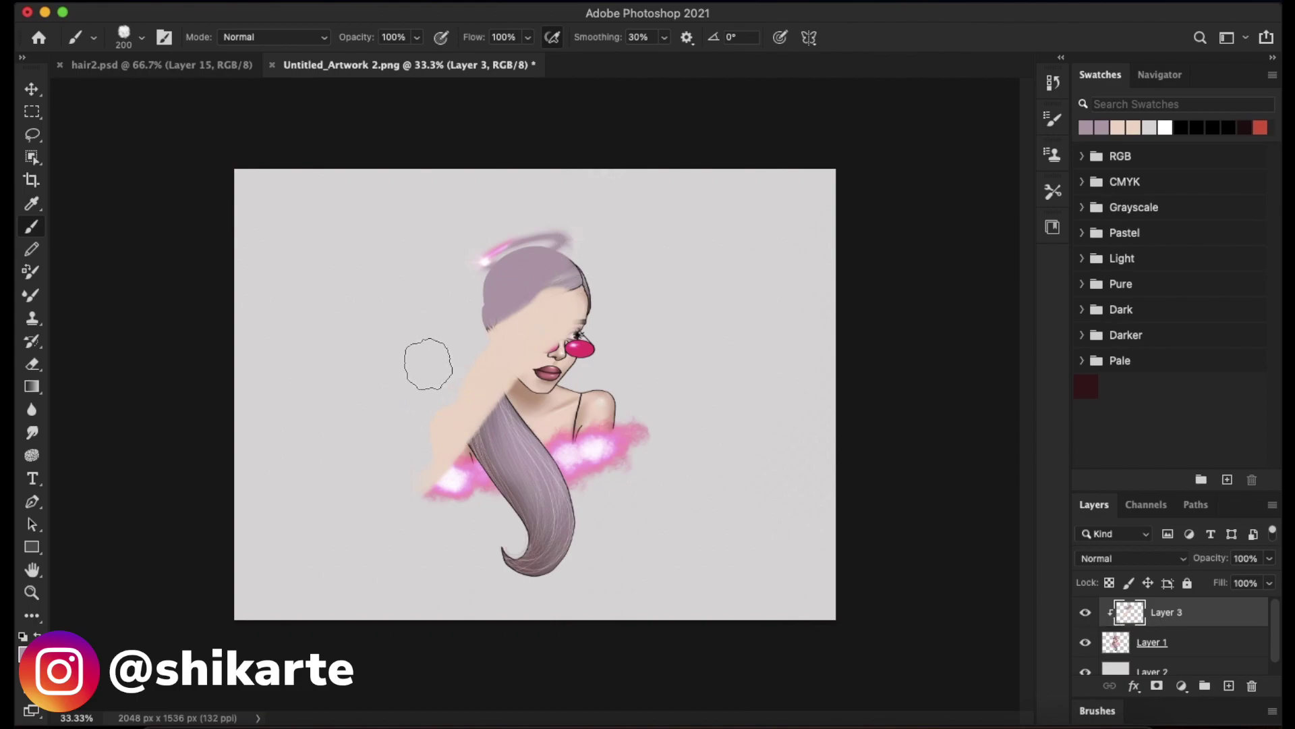
{"action": "mouse_move", "coordinate": [920, 720]}
{"action": "left_click", "coordinate": [1203, 647]}
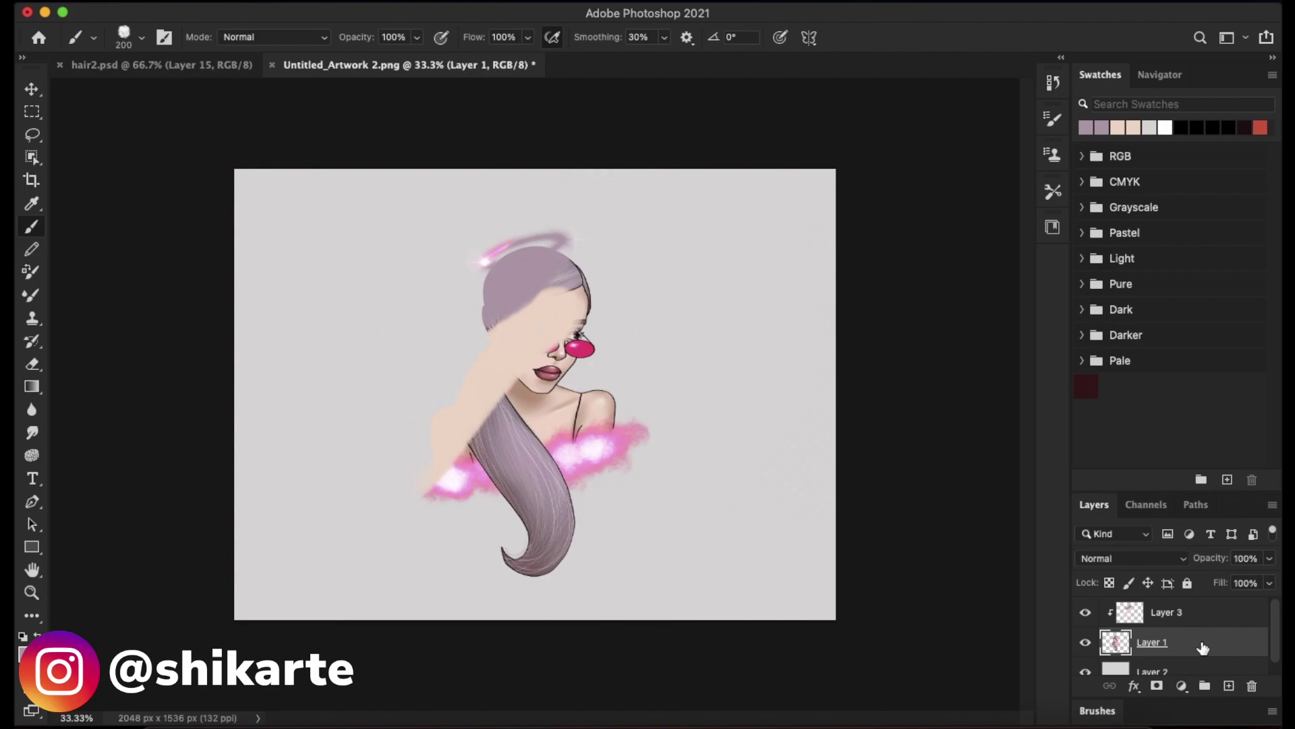
{"action": "left_click", "coordinate": [1196, 619]}
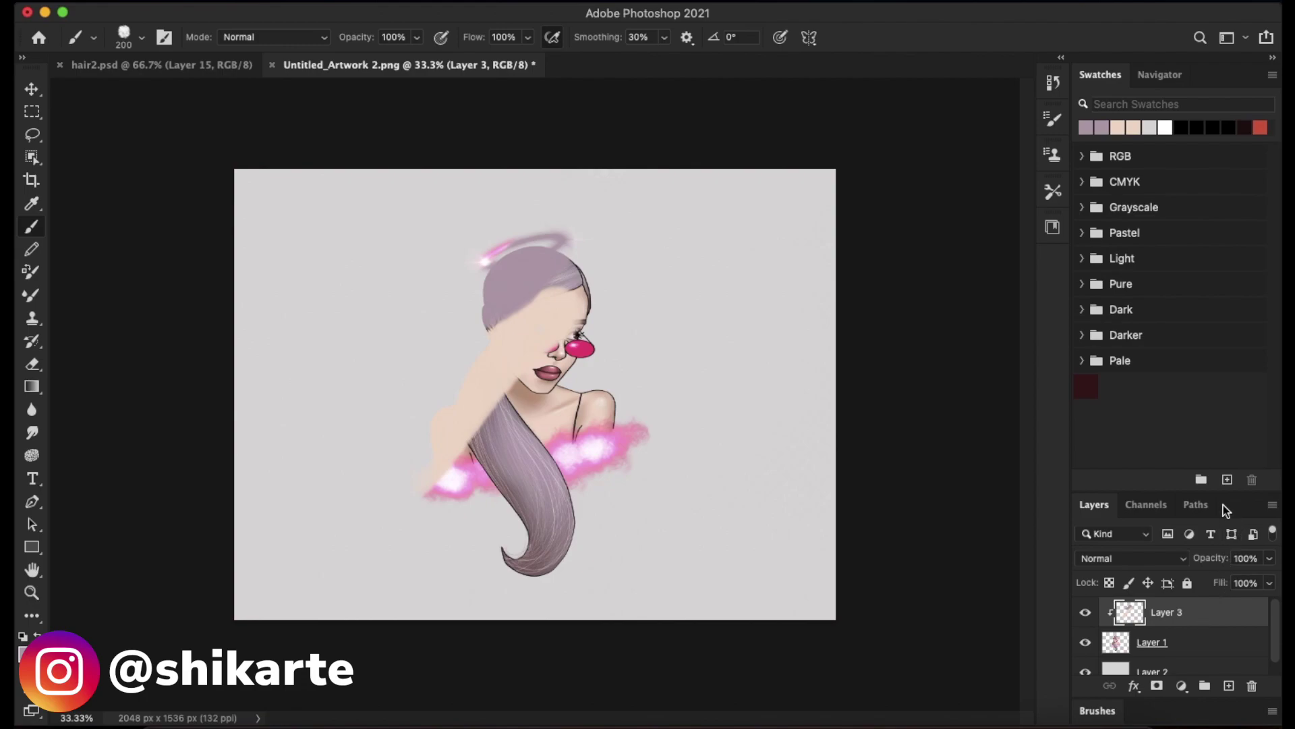
Enlarge the layer list until all three layers fit, and look over the available blend modes for Layer 3
{"action": "left_click", "coordinate": [1199, 491]}
{"action": "left_click_drag", "start_coordinate": [1199, 491], "coordinate": [1174, 364]}
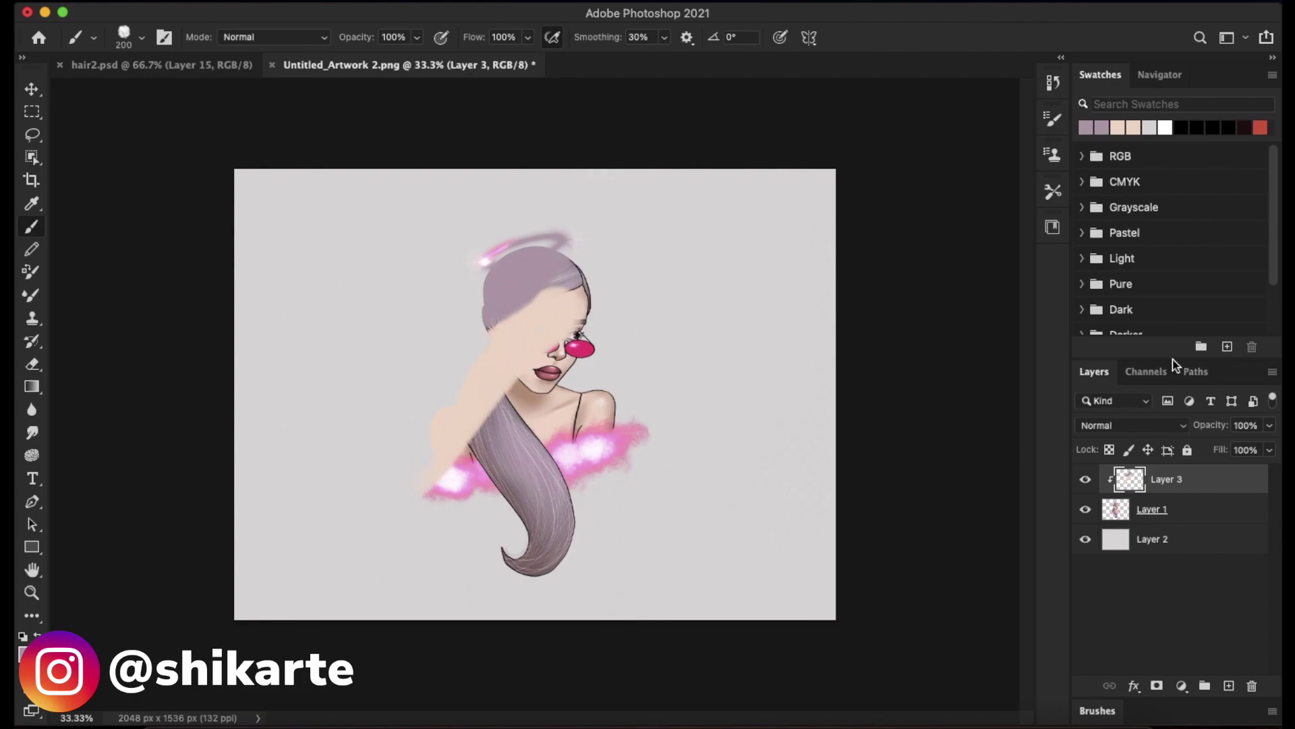
{"action": "left_click", "coordinate": [1158, 427]}
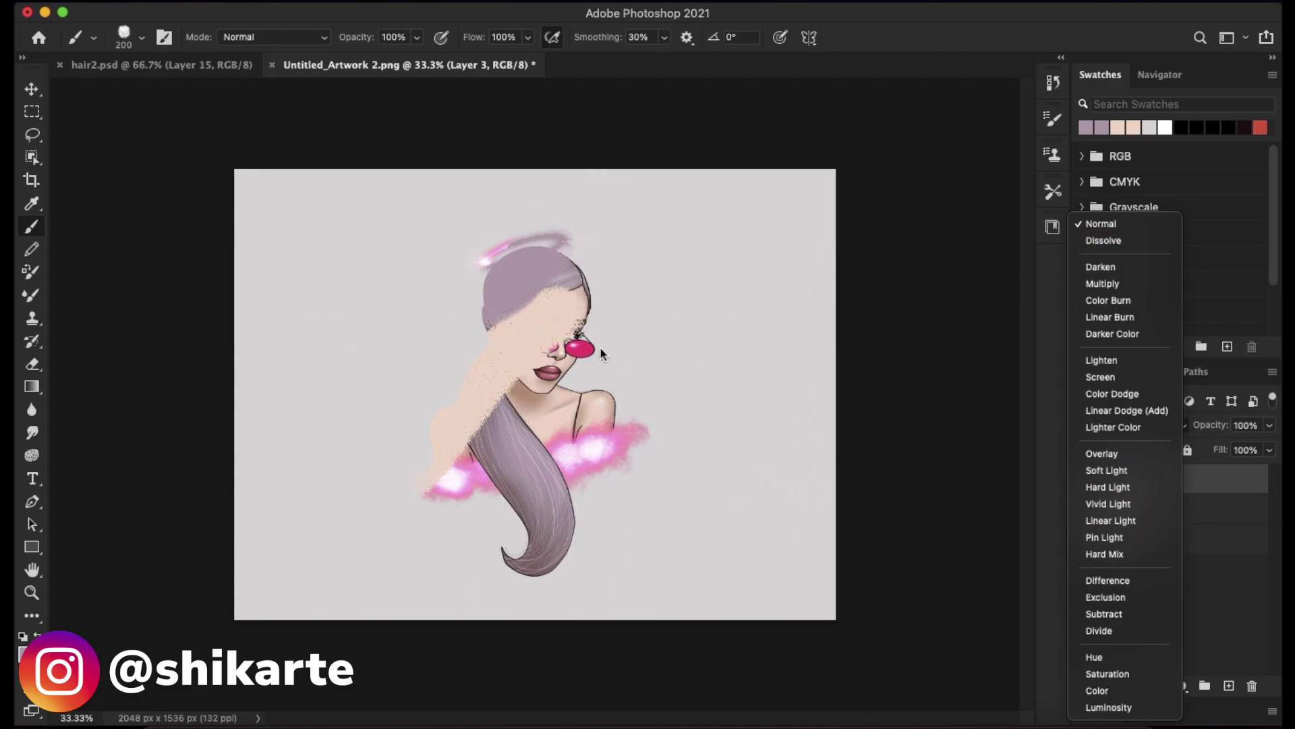
{"action": "left_click", "coordinate": [872, 298]}
Set the blend mode of the clipped Layer 3 to Dissolve
{"action": "scroll", "coordinate": [983, 370], "scroll_direction": "up", "scroll_amount": 3}
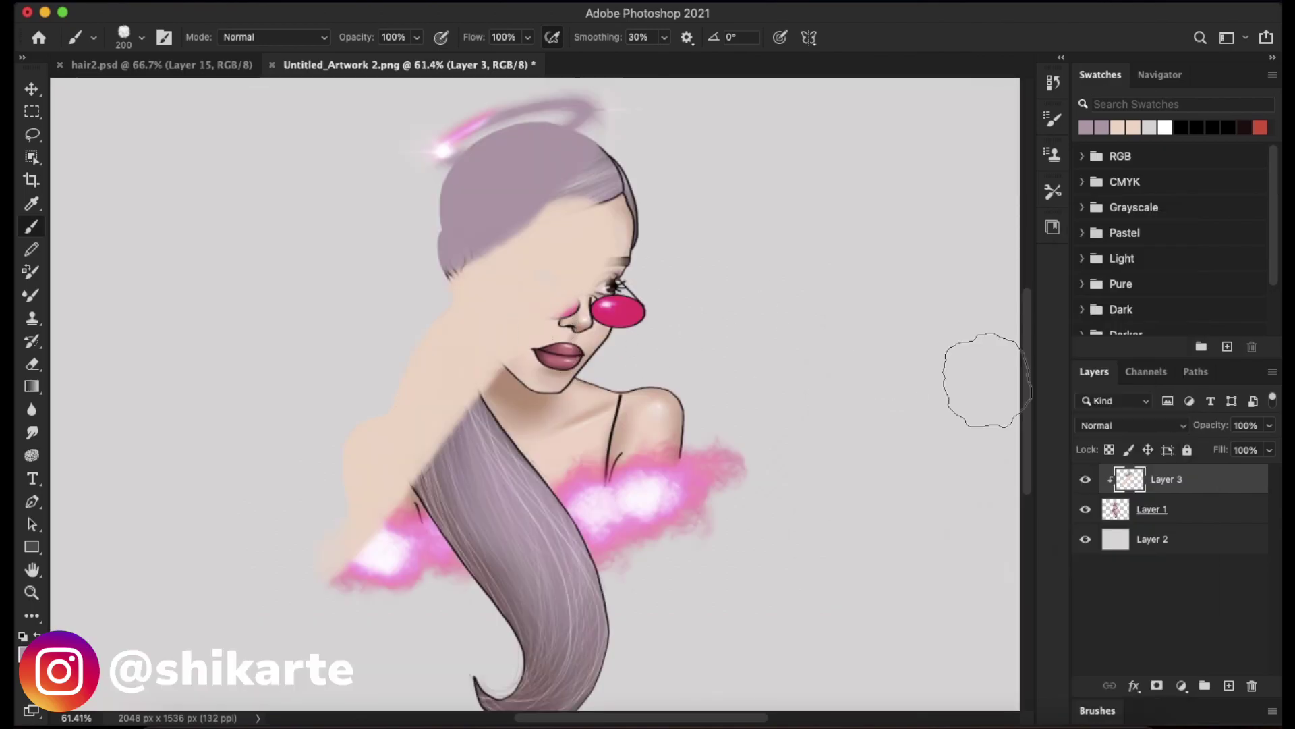
{"action": "left_click", "coordinate": [1180, 424]}
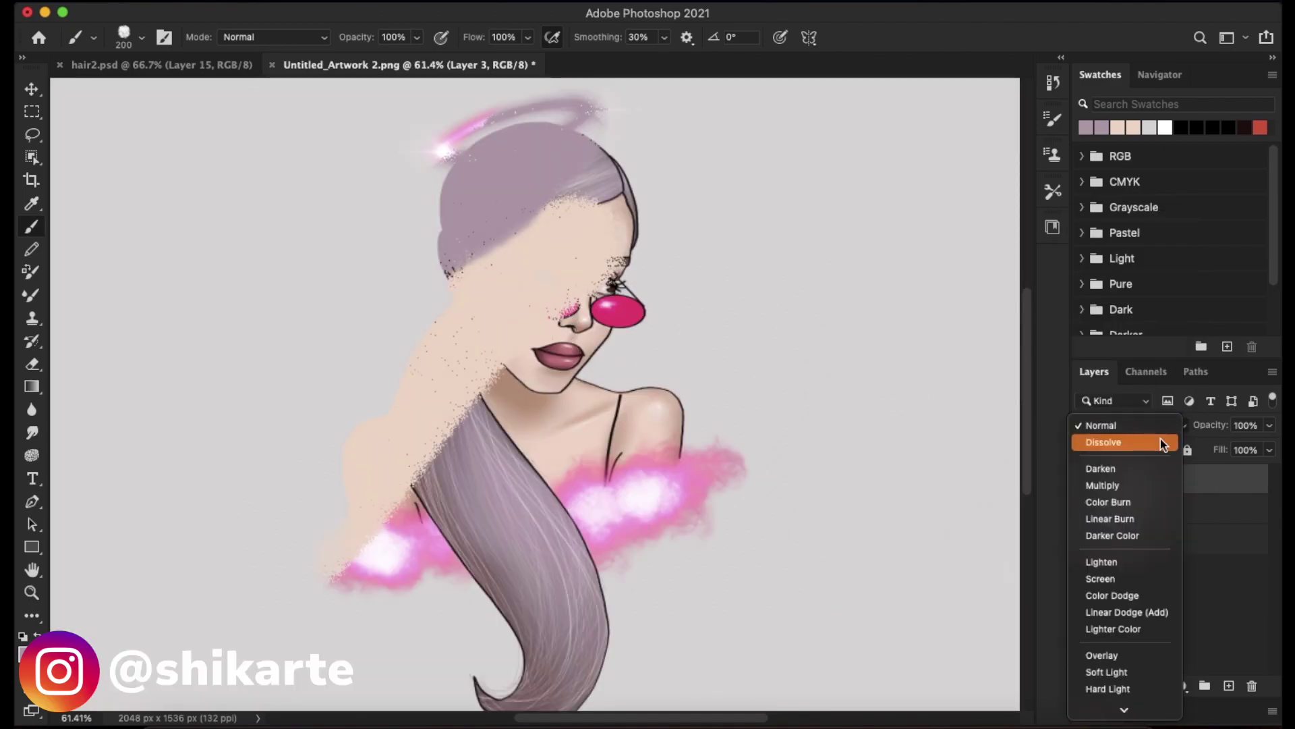
{"action": "left_click", "coordinate": [1161, 442]}
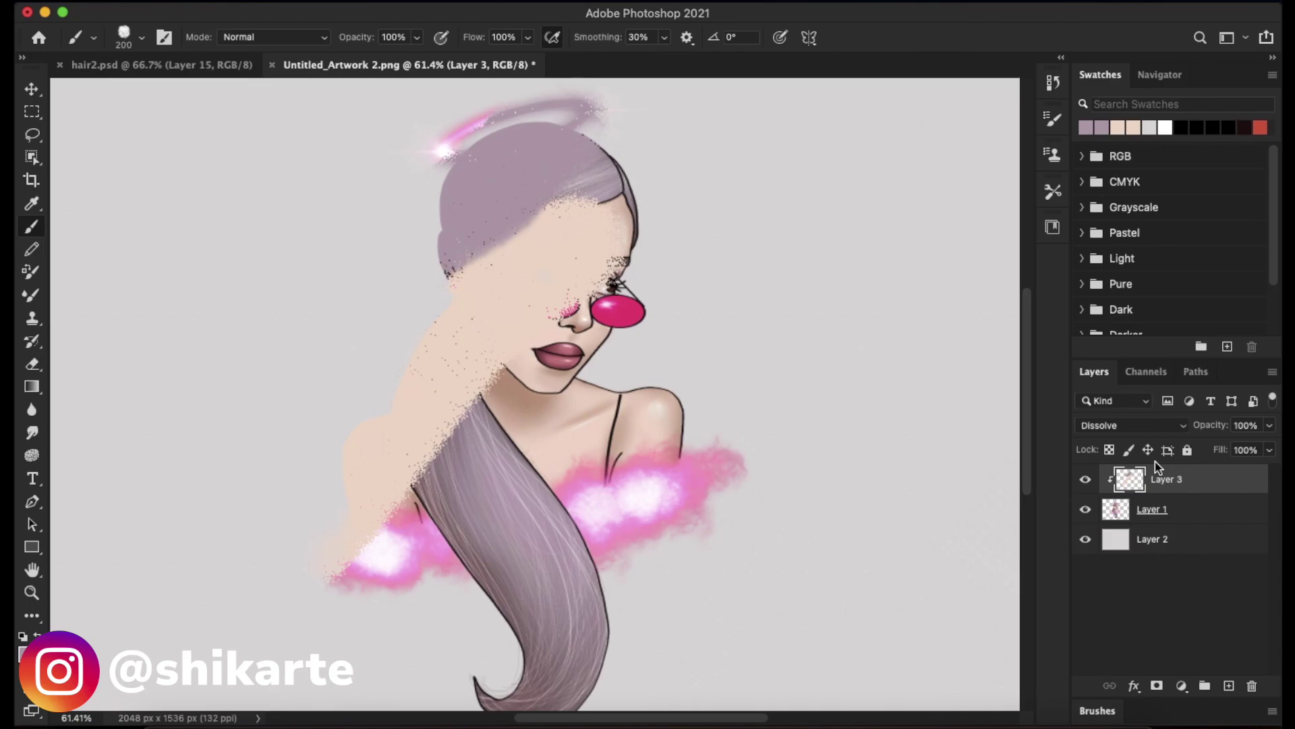
Compare the Multiply and Normal blend modes on Layer 3, ending with Multiply applied
{"action": "left_click", "coordinate": [1175, 424]}
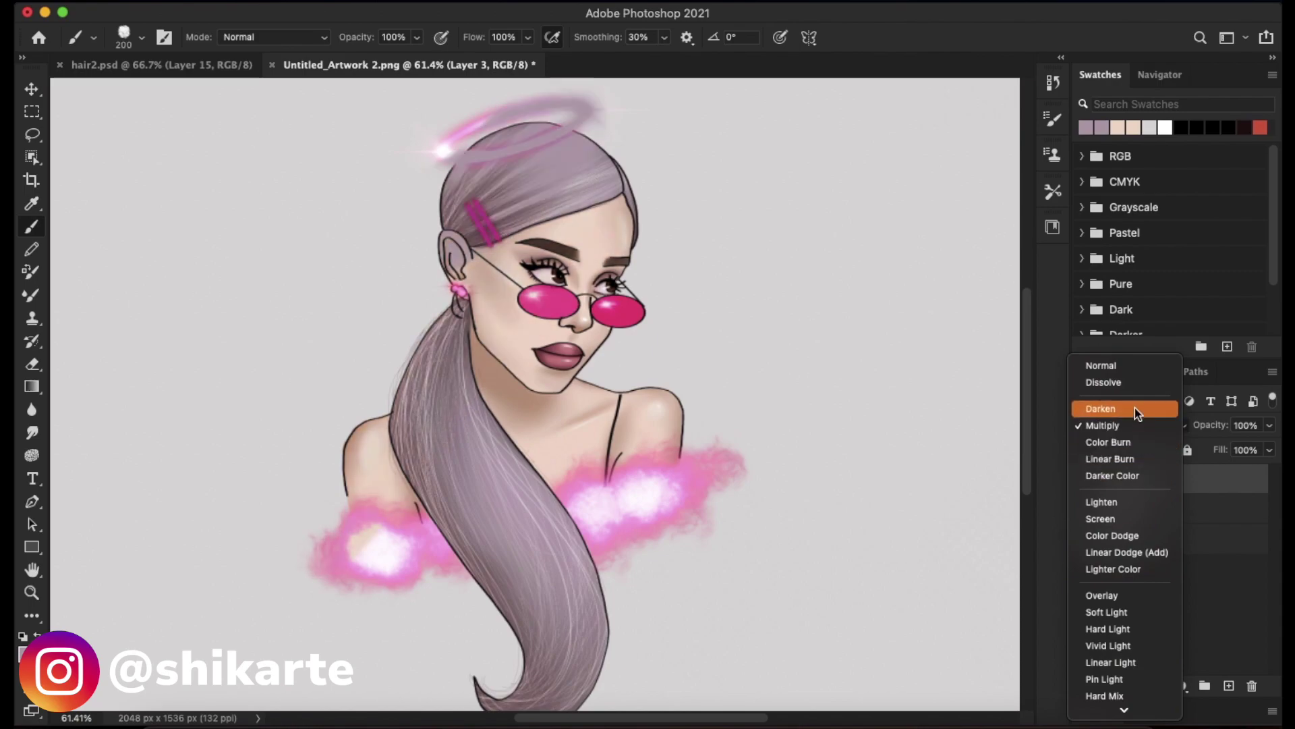
{"action": "left_click", "coordinate": [1128, 429]}
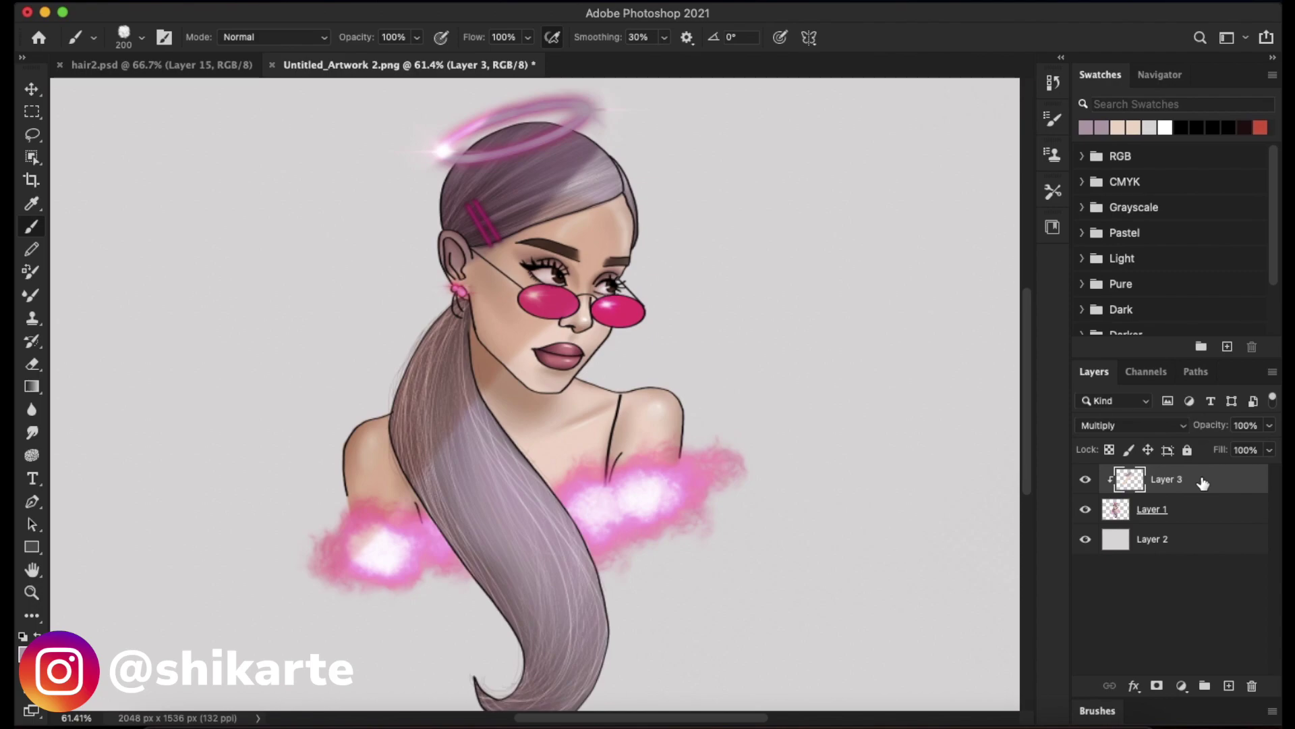
{"action": "left_click", "coordinate": [1163, 424]}
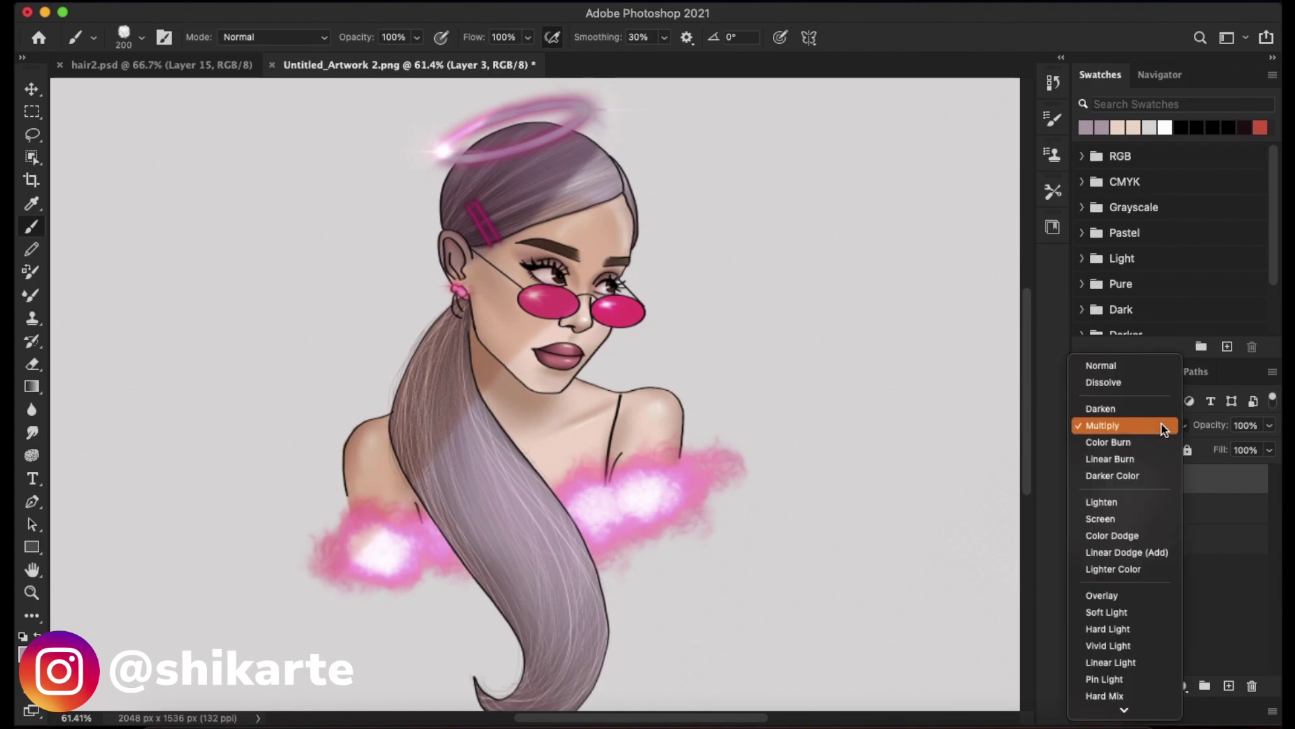
{"action": "left_click", "coordinate": [1145, 368]}
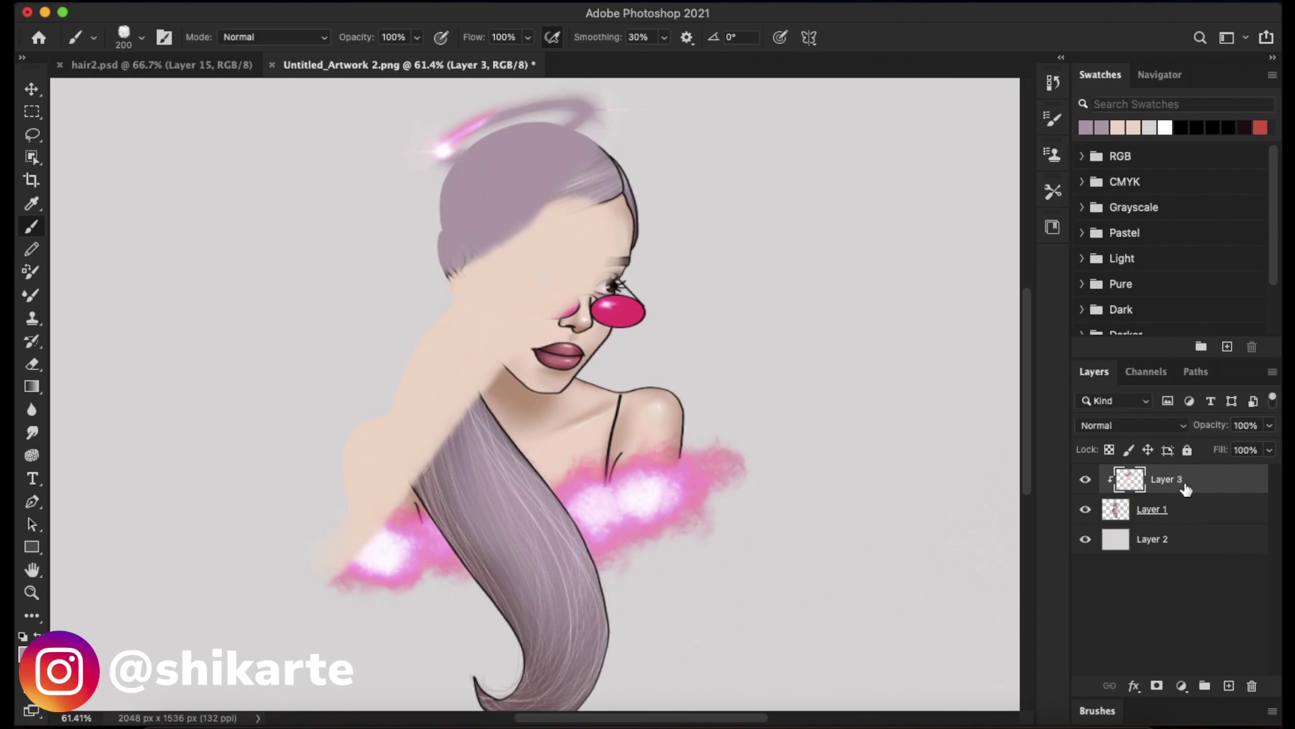
{"action": "left_click", "coordinate": [1167, 425]}
{"action": "left_click", "coordinate": [1151, 484]}
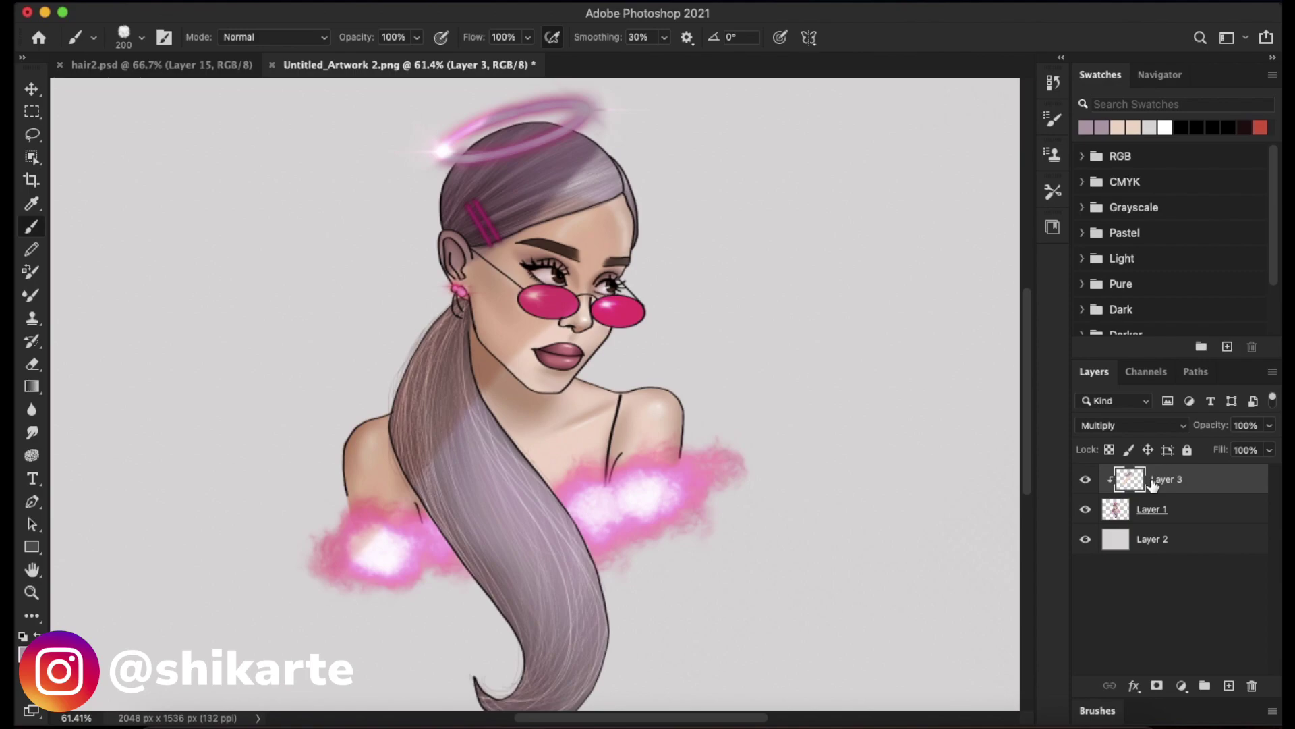
Set Layer 3's blend mode to Darker Color and keep Layer 3 as the active layer
{"action": "left_click", "coordinate": [1182, 429]}
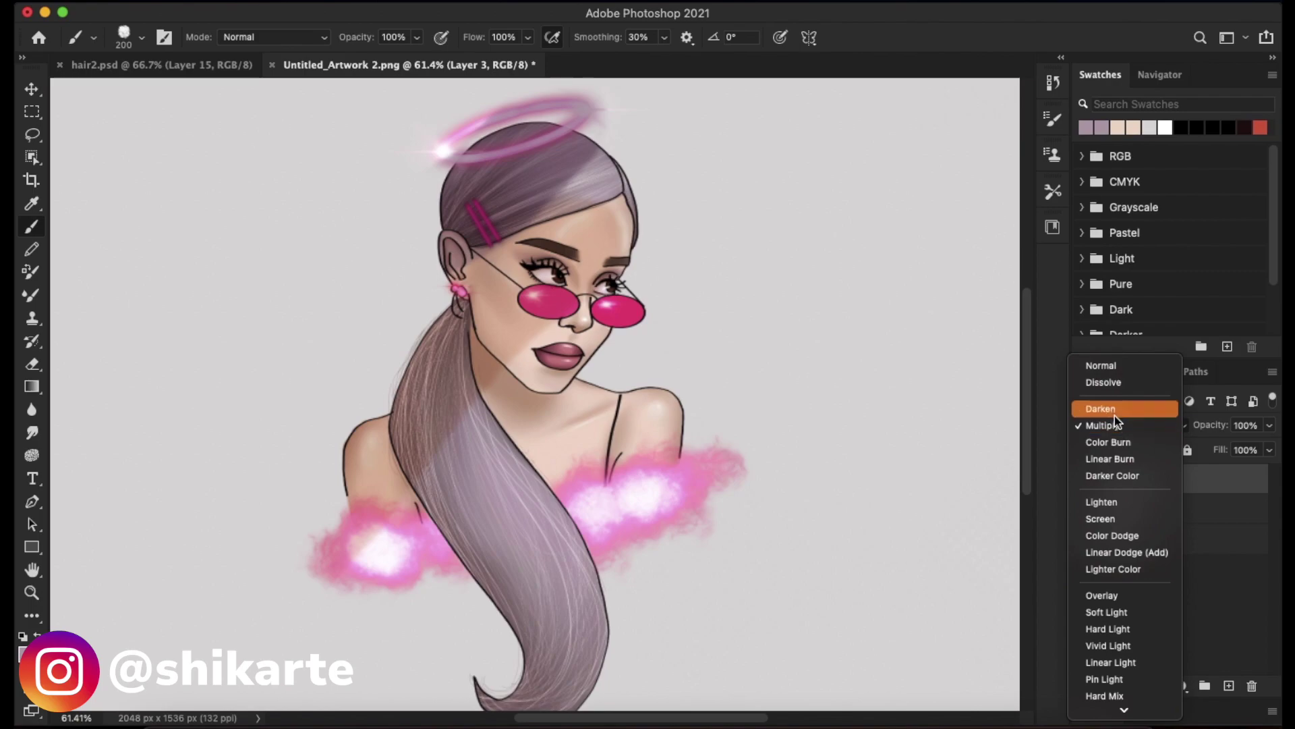
{"action": "left_click", "coordinate": [1105, 476]}
{"action": "left_click", "coordinate": [1190, 513]}
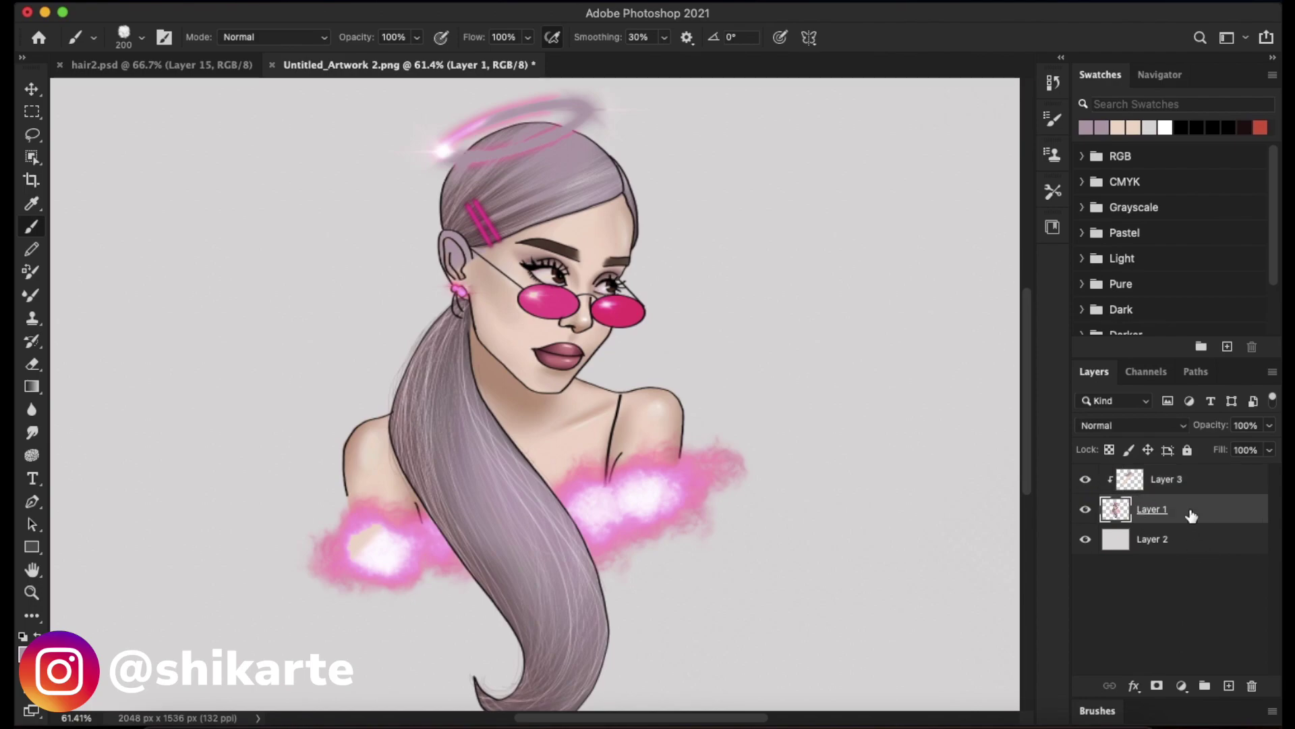
{"action": "left_click", "coordinate": [1192, 490]}
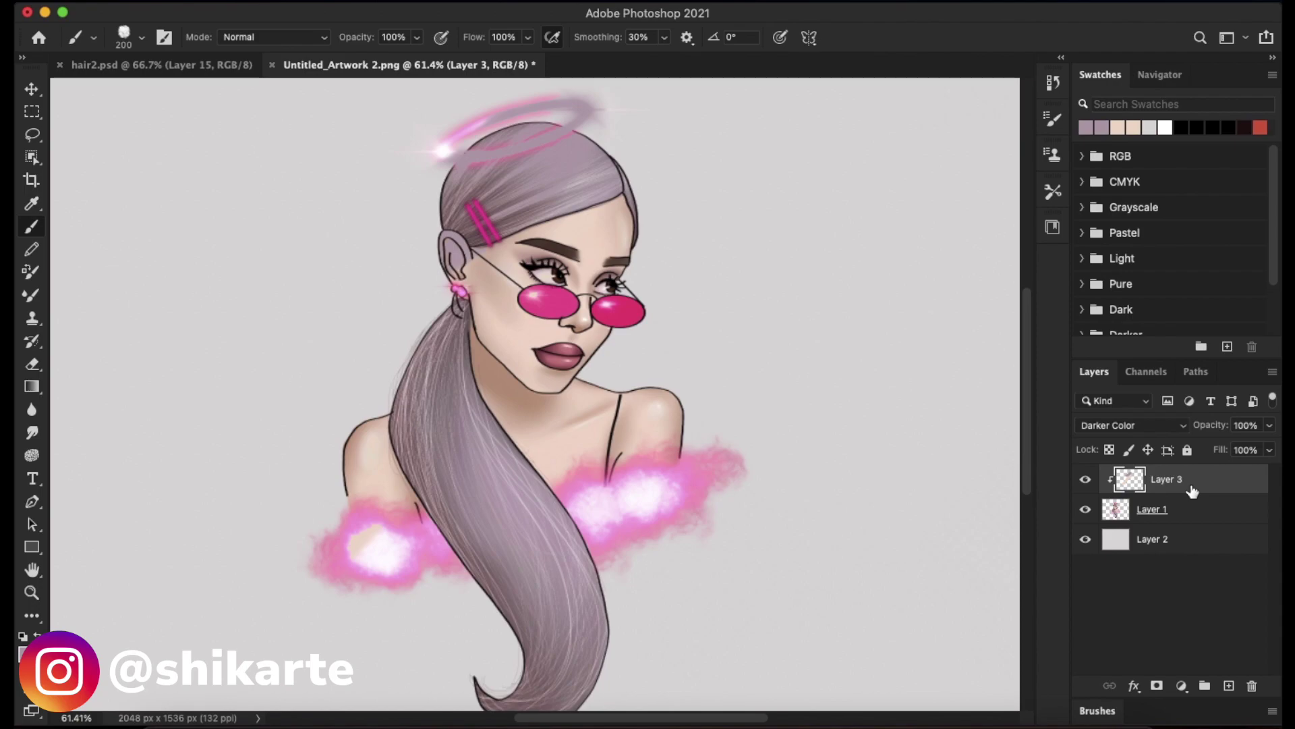
Return Layer 3 to the Normal blend mode for comparison, and change it to Darken
{"action": "left_click", "coordinate": [1177, 425]}
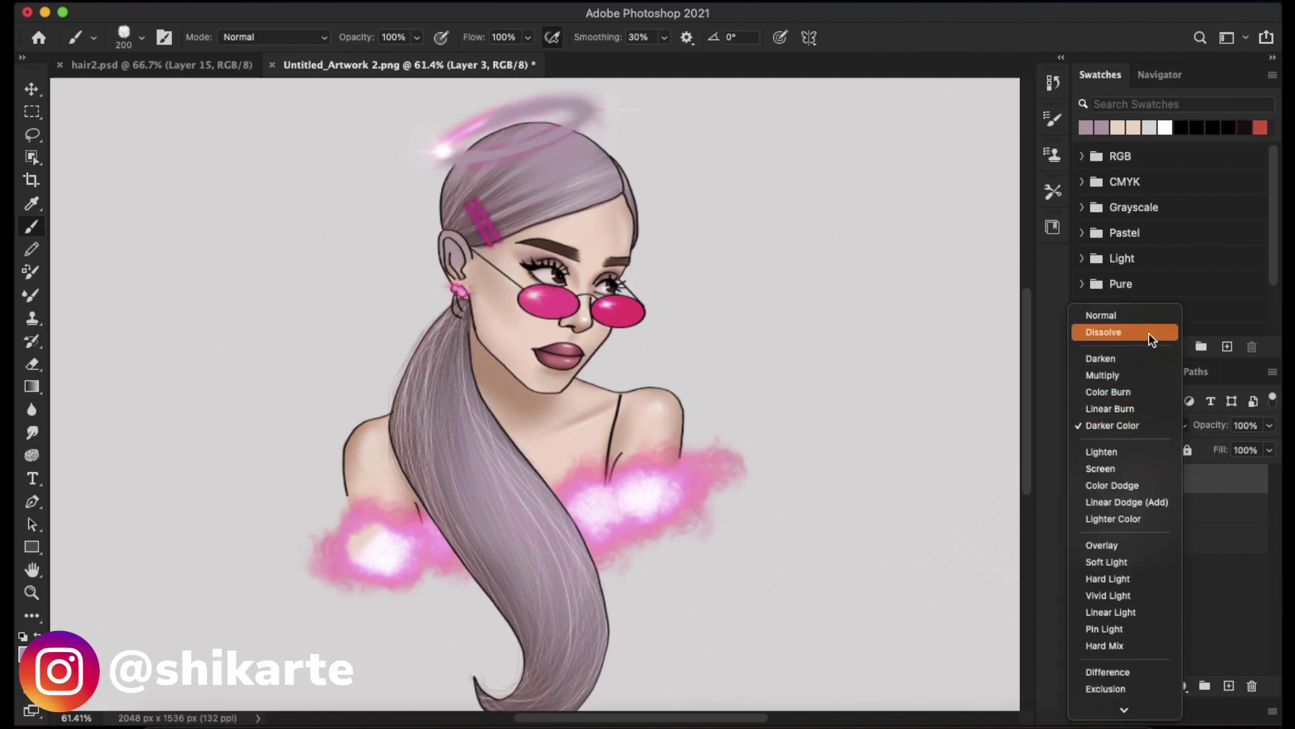
{"action": "left_click", "coordinate": [1142, 317]}
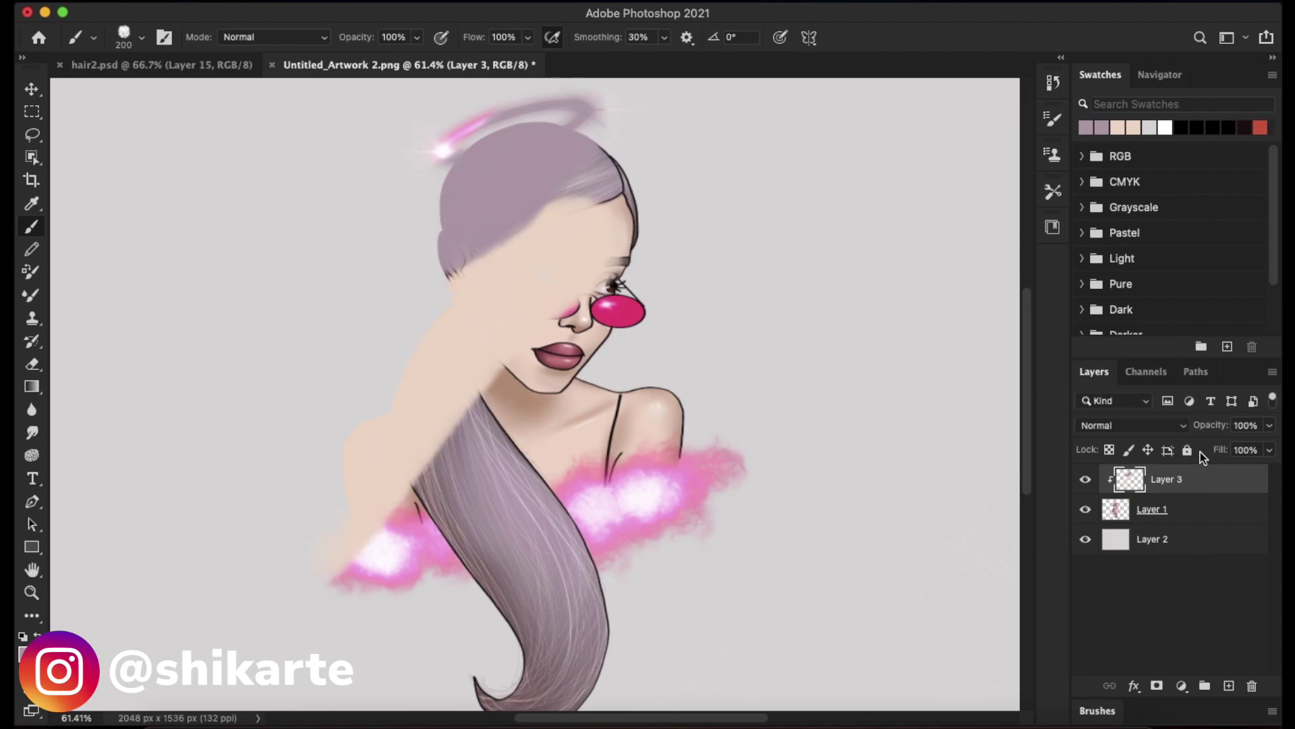
{"action": "left_click", "coordinate": [1174, 425]}
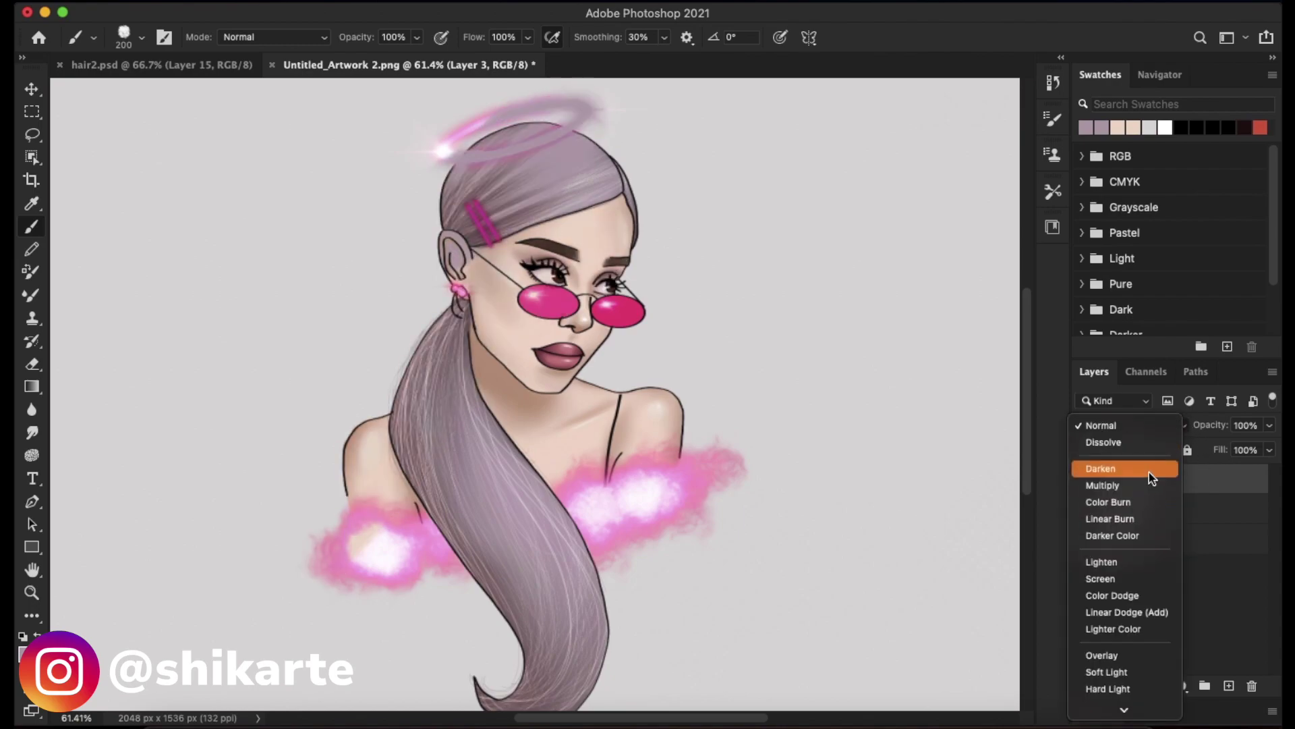
{"action": "left_click", "coordinate": [1147, 468]}
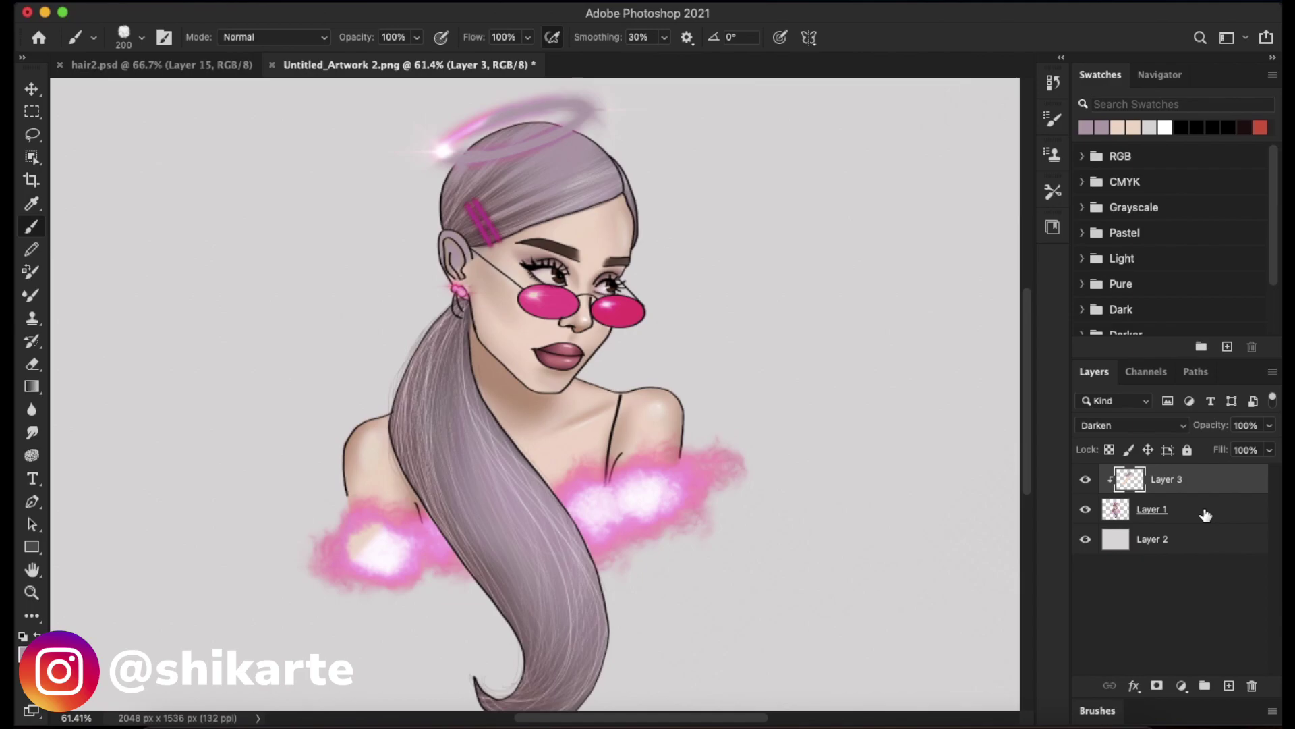
Preview the lightening and contrast blend modes on Layer 3, applying Vivid Light and after it Linear Light
{"action": "left_click", "coordinate": [1132, 425]}
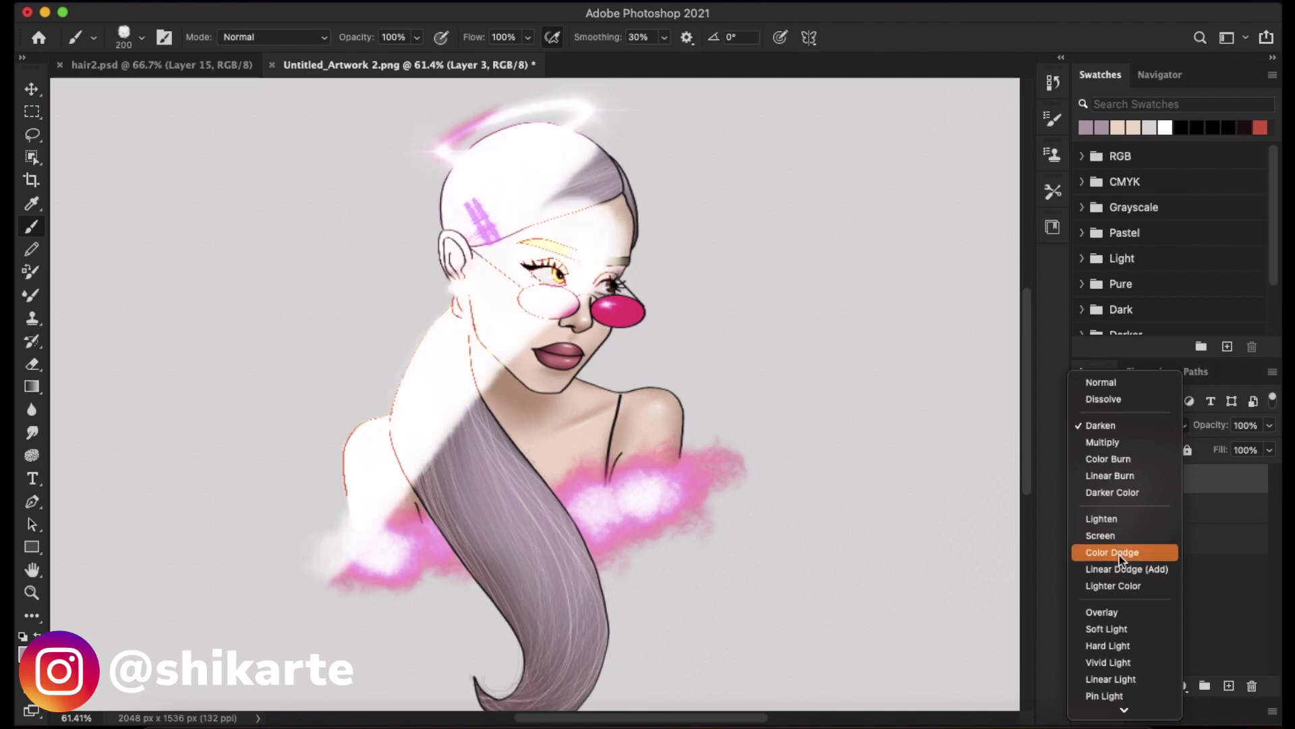
{"action": "scroll", "coordinate": [1119, 573], "scroll_direction": "down", "scroll_amount": 3}
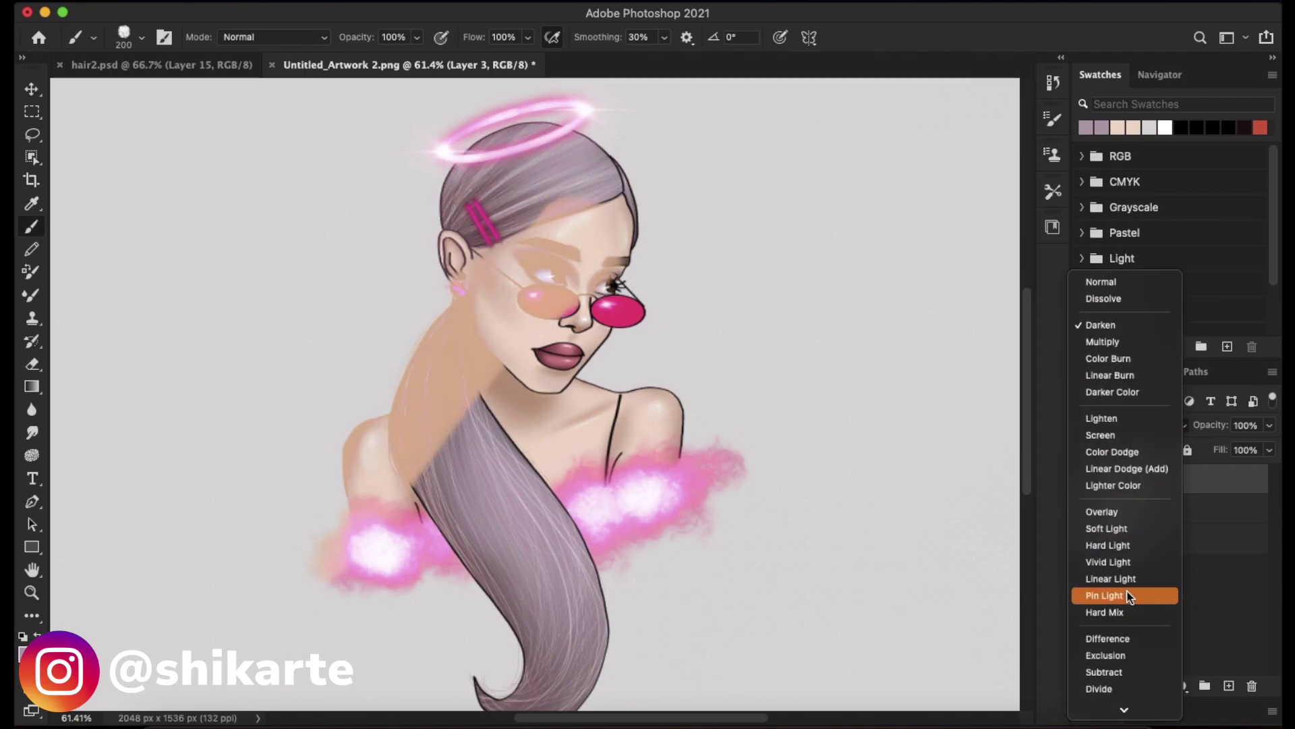
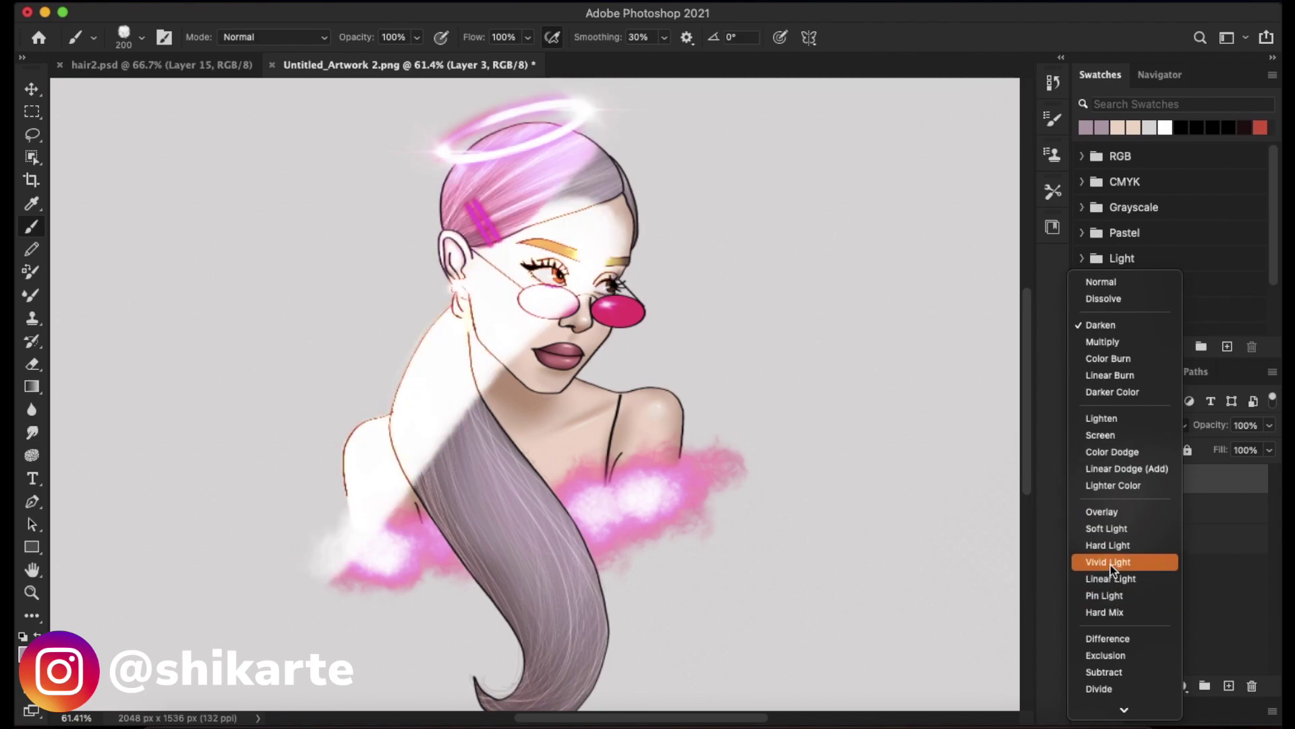
{"action": "left_click", "coordinate": [1111, 565]}
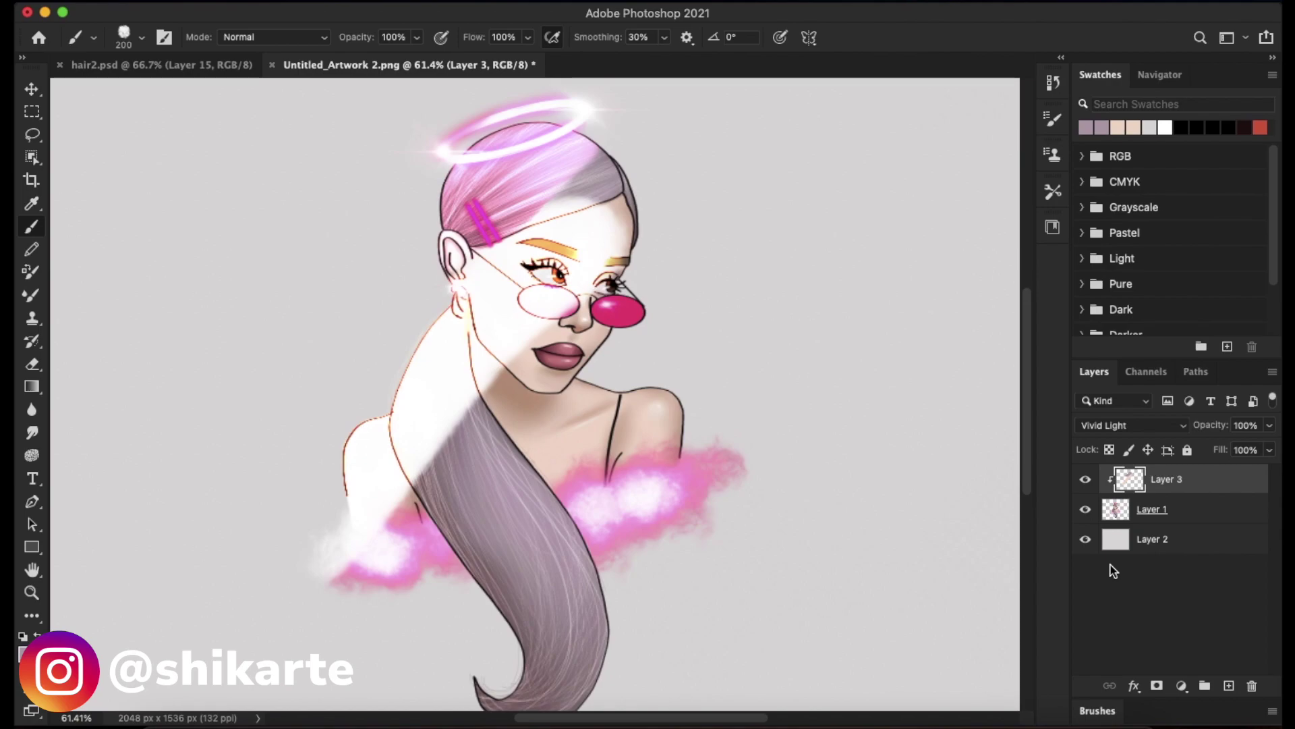
{"action": "left_click", "coordinate": [1150, 425]}
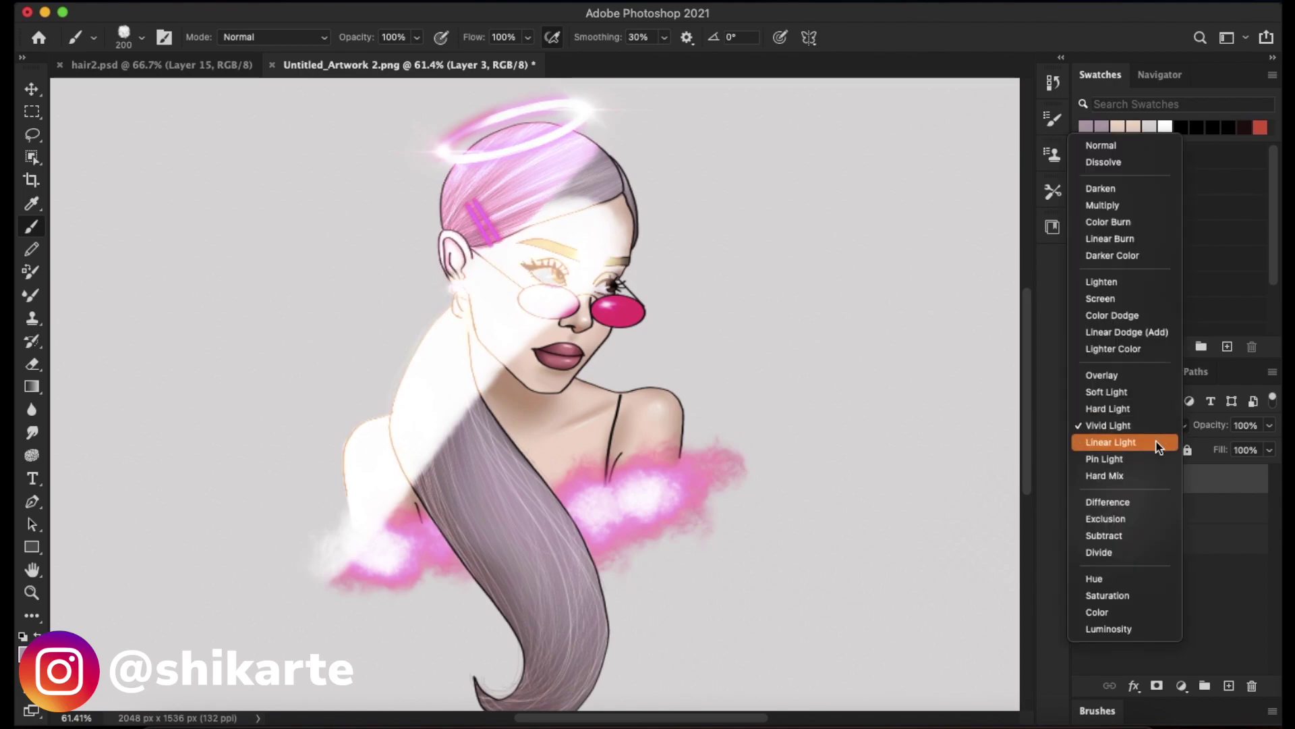
{"action": "left_click", "coordinate": [1157, 444]}
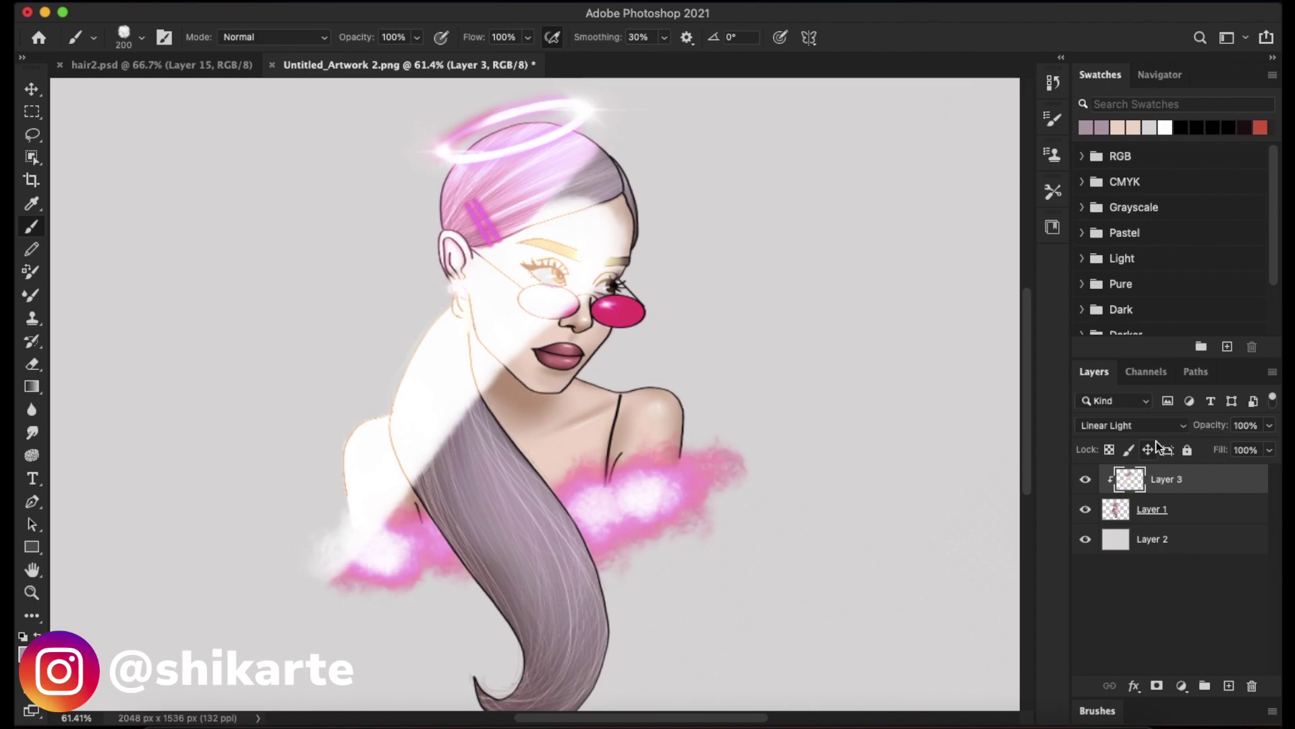
Set Layer 3's blend mode to Pin Light and inspect its effect on the face and hair up close
{"action": "left_click", "coordinate": [1155, 428]}
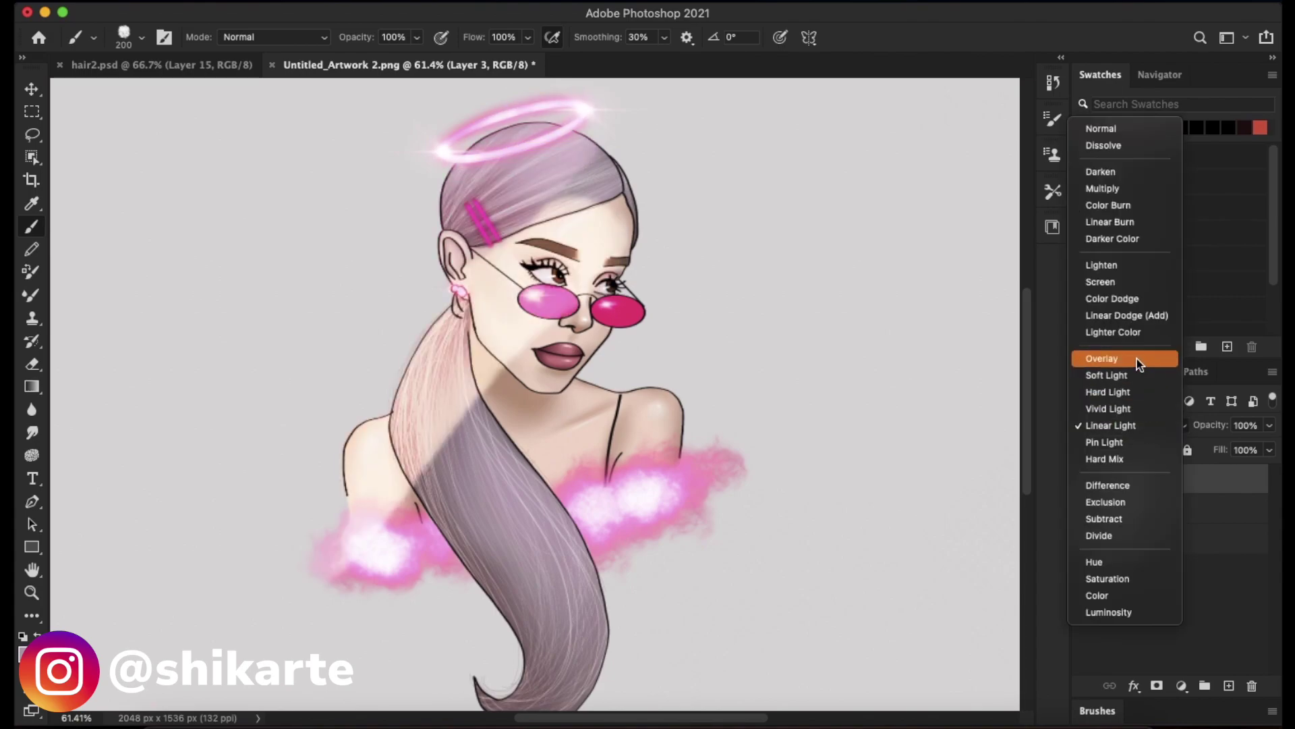
{"action": "left_click", "coordinate": [1128, 442]}
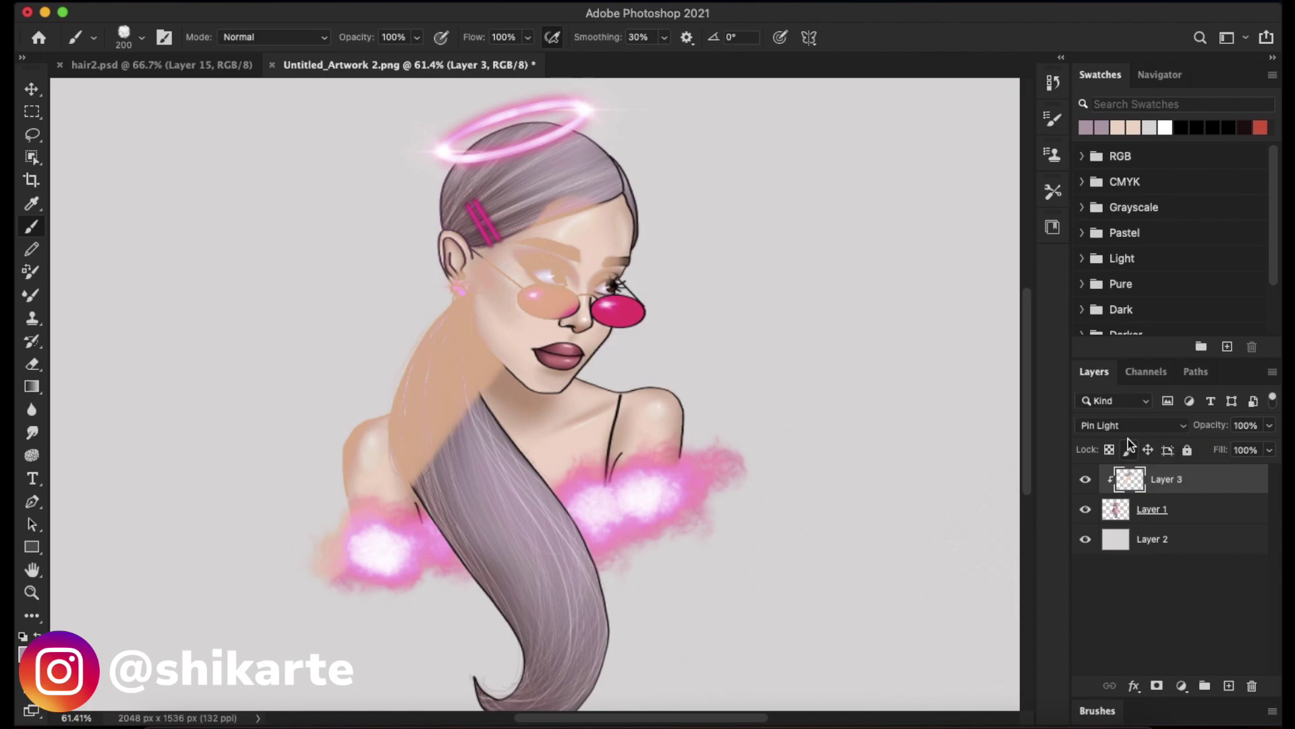
{"action": "scroll", "coordinate": [574, 263], "scroll_direction": "up", "scroll_amount": 5}
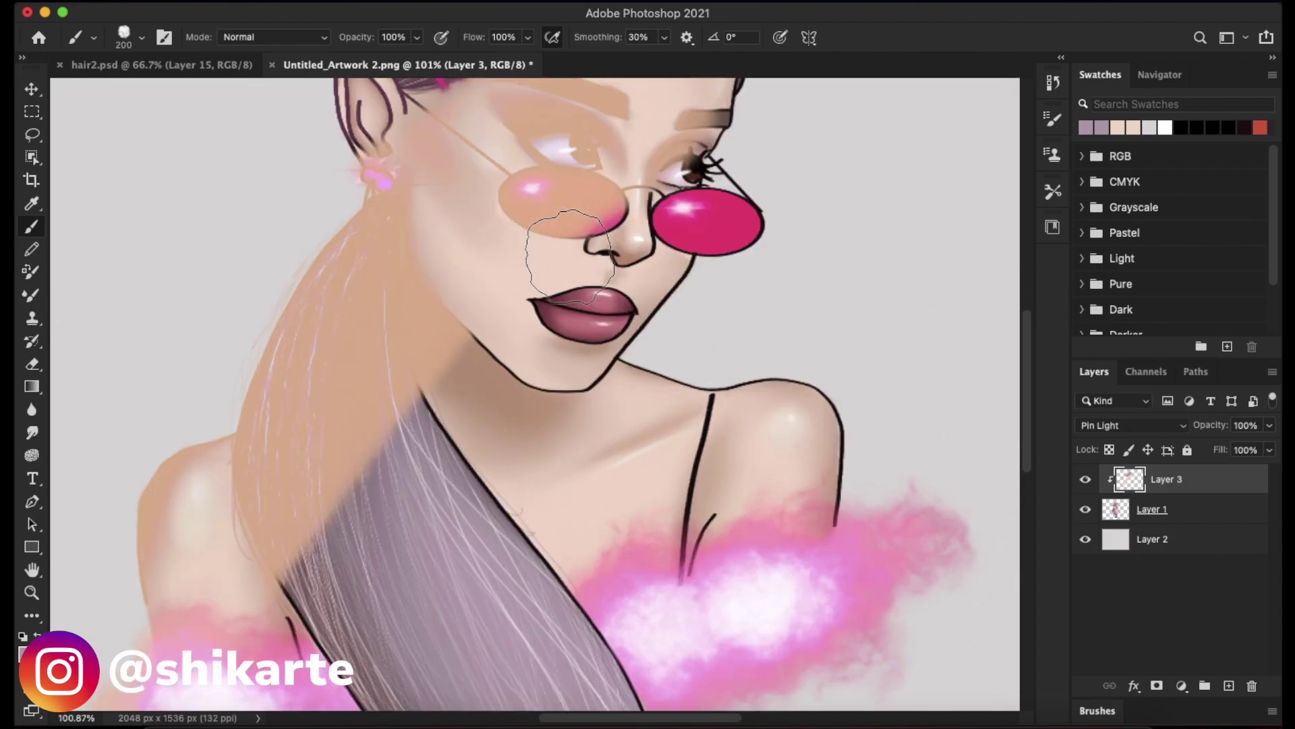
{"action": "scroll", "coordinate": [570, 258], "scroll_direction": "down", "scroll_amount": 6}
{"action": "scroll", "coordinate": [570, 256], "scroll_direction": "up", "scroll_amount": 3}
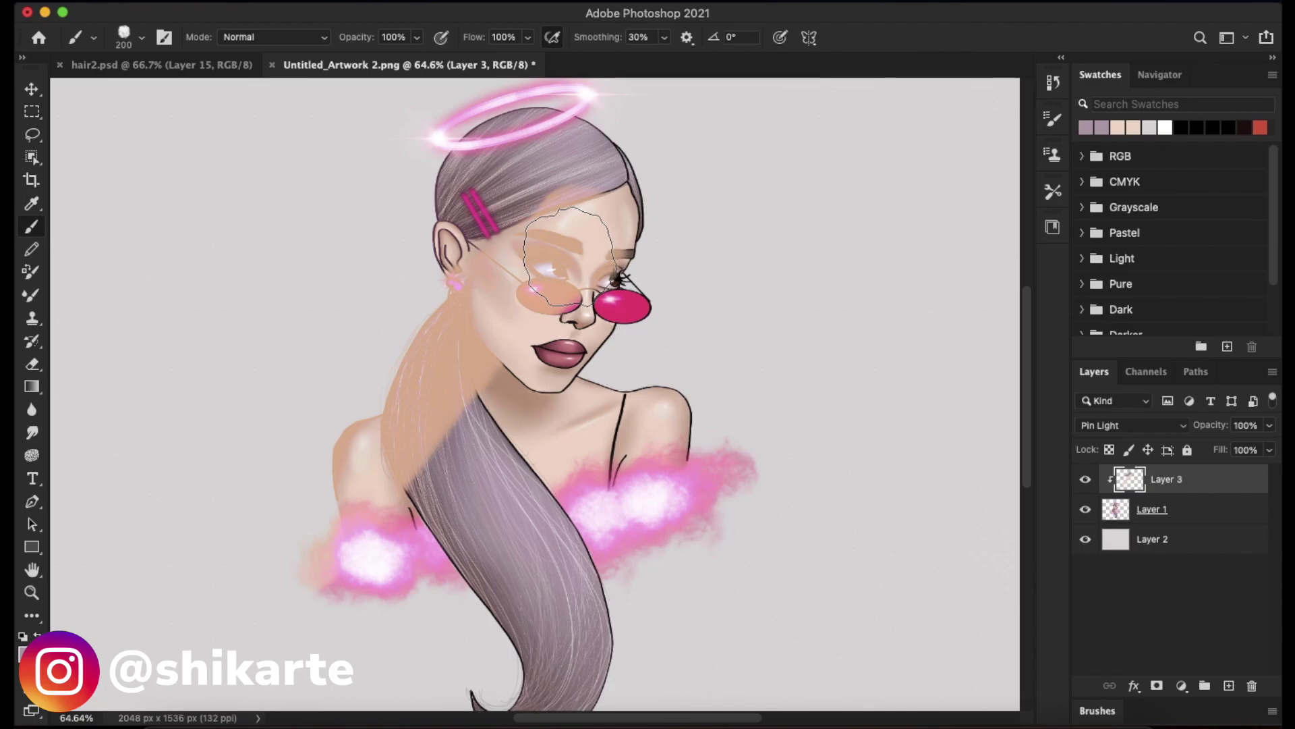
Set Layer 3's blend mode to Hard Mix and change it to Difference to compare their effects on the portrait
{"action": "left_click", "coordinate": [1169, 425]}
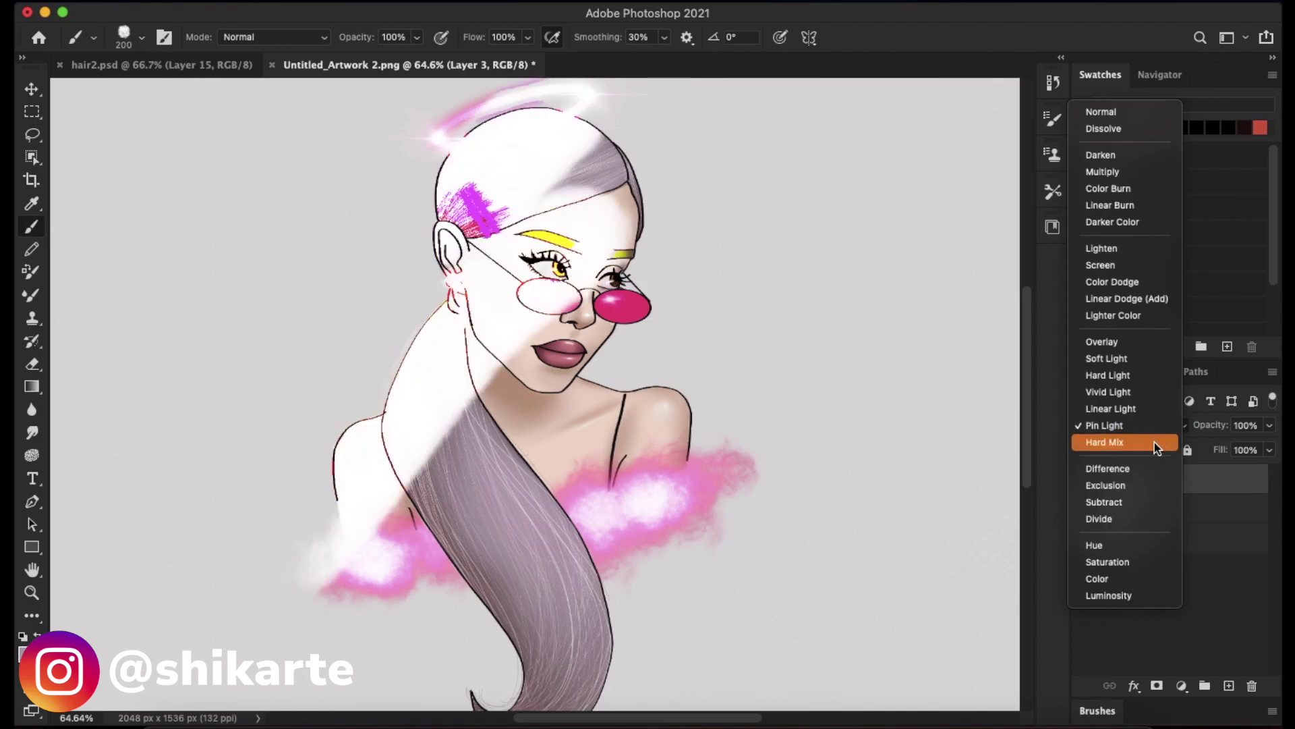
{"action": "left_click", "coordinate": [1155, 443]}
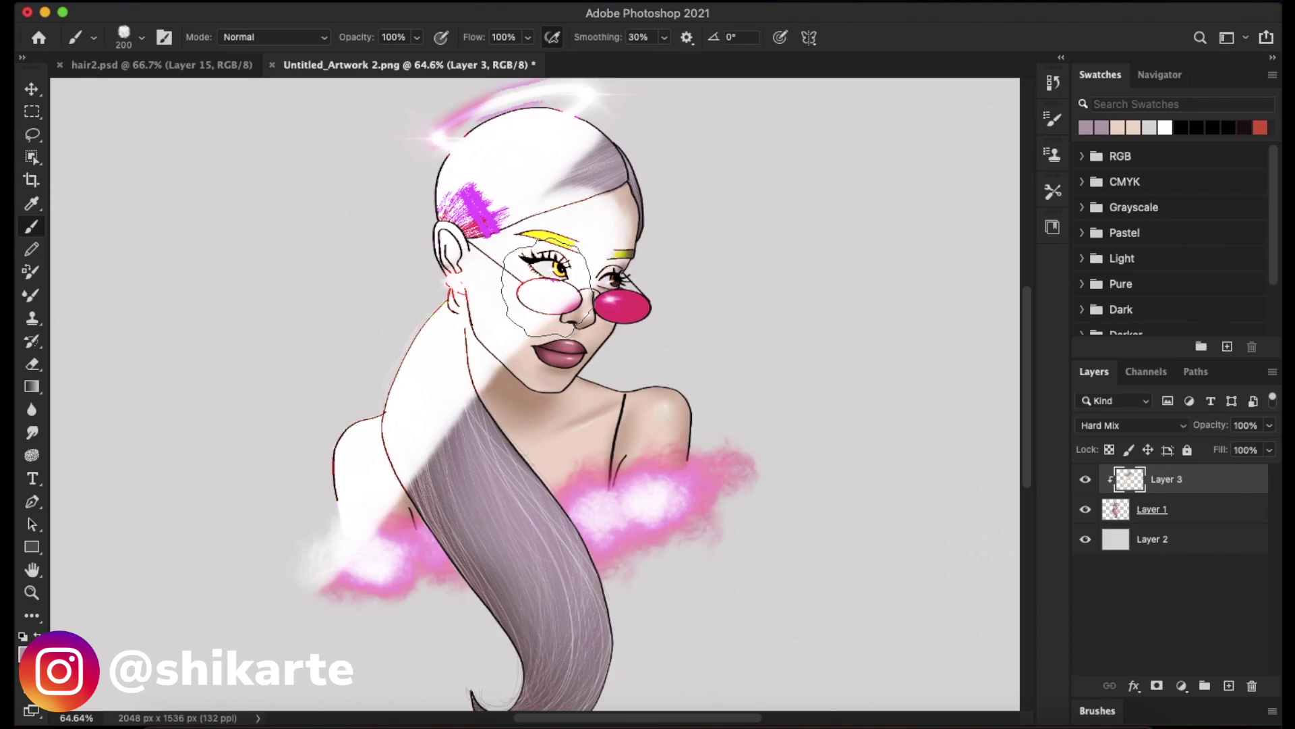
{"action": "left_click", "coordinate": [1175, 428]}
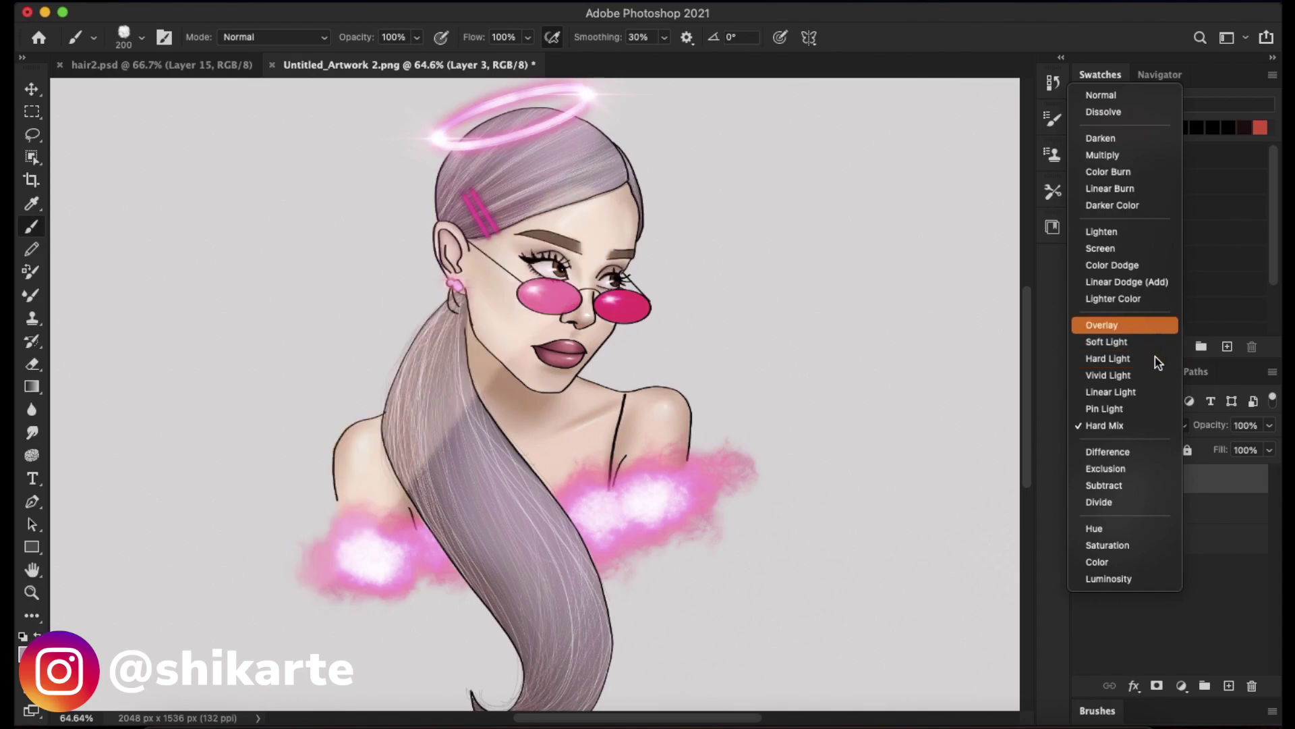
{"action": "left_click", "coordinate": [1140, 453]}
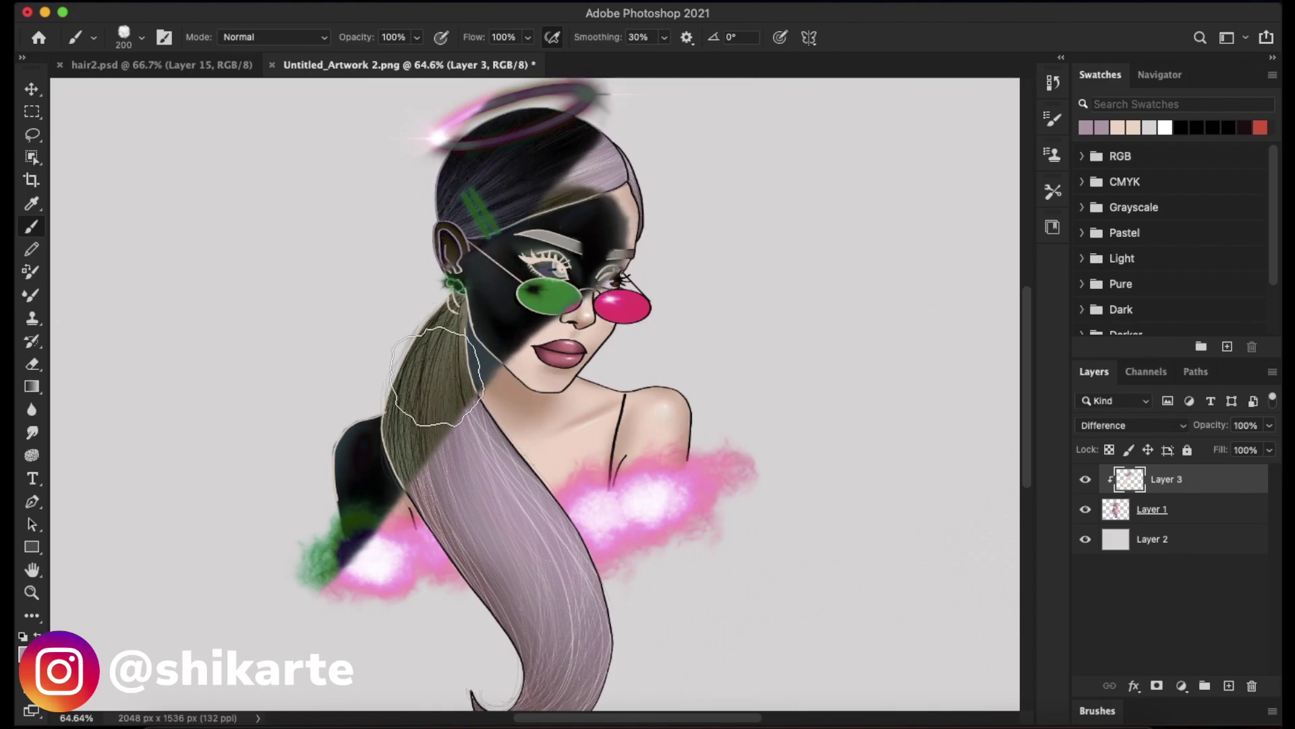
{"action": "left_click_drag", "start_coordinate": [592, 207], "coordinate": [568, 222]}
Set Layer 3's blend mode to Subtract and change it to Divide for comparison
{"action": "left_click", "coordinate": [1177, 426]}
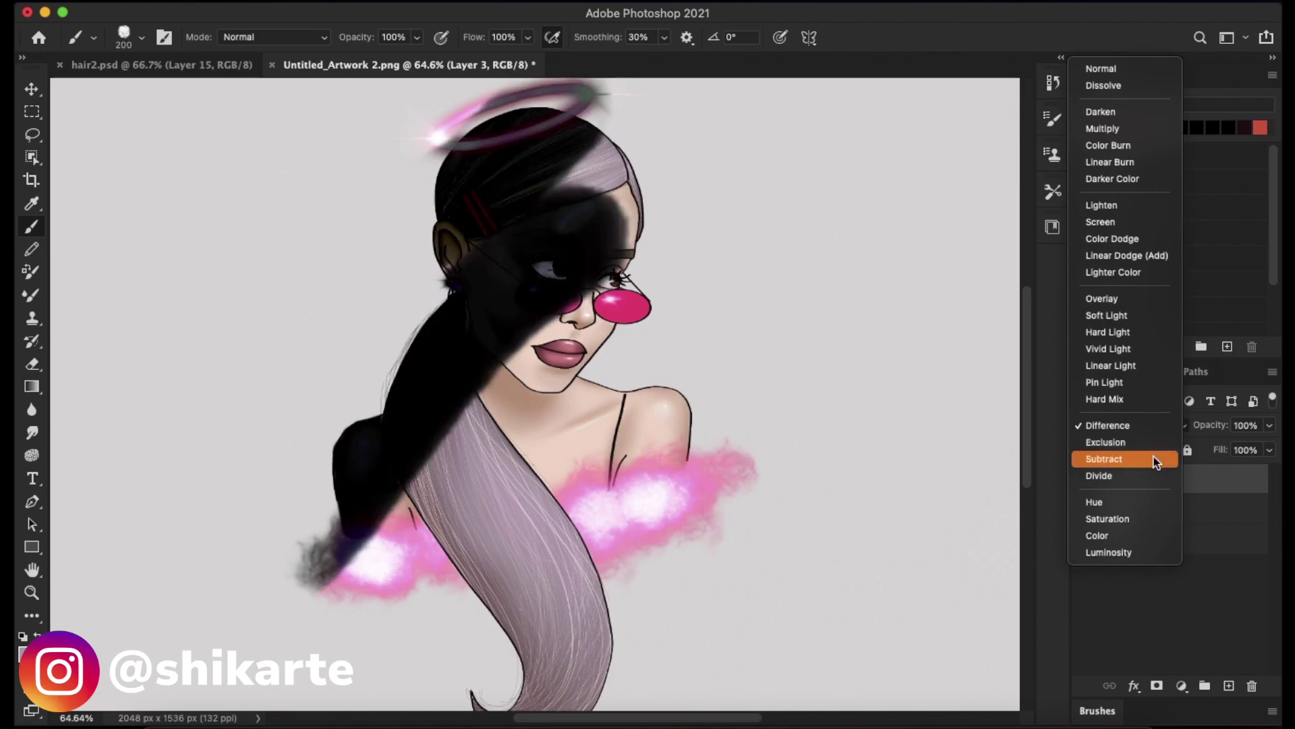
{"action": "left_click", "coordinate": [1154, 459]}
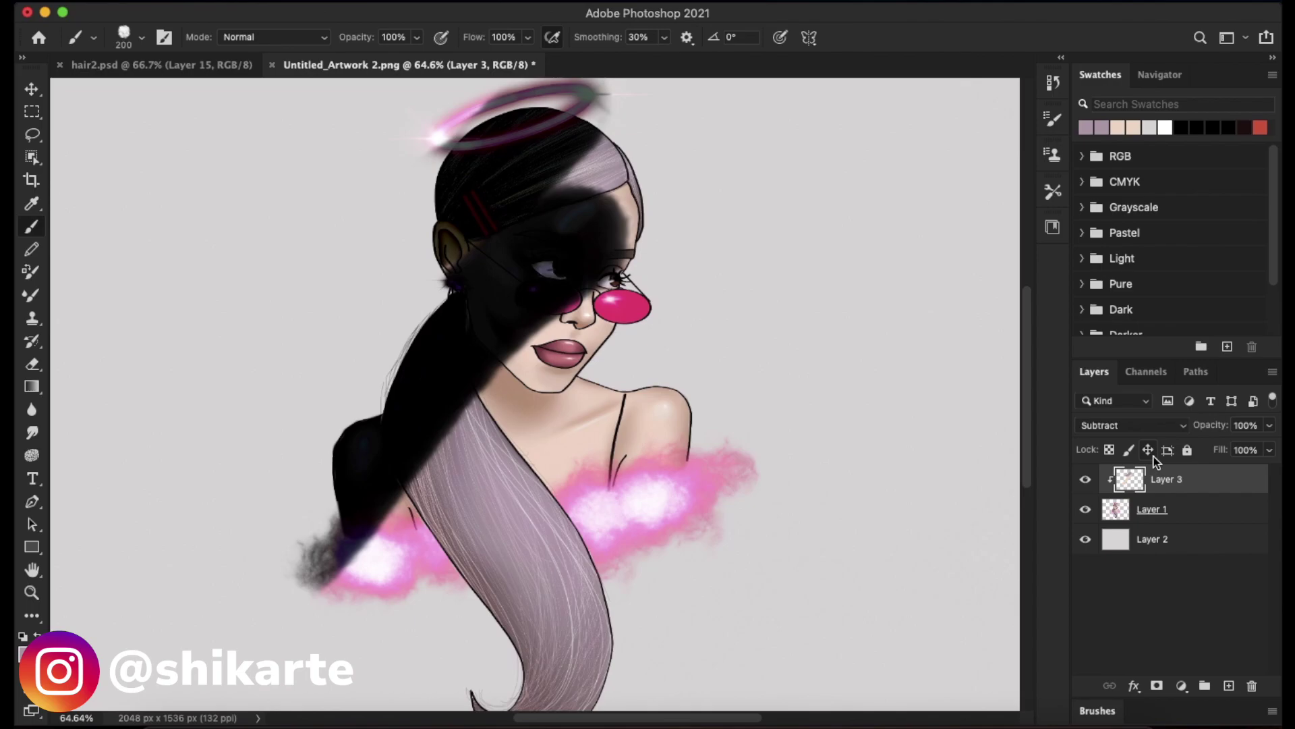
{"action": "left_click", "coordinate": [1176, 427]}
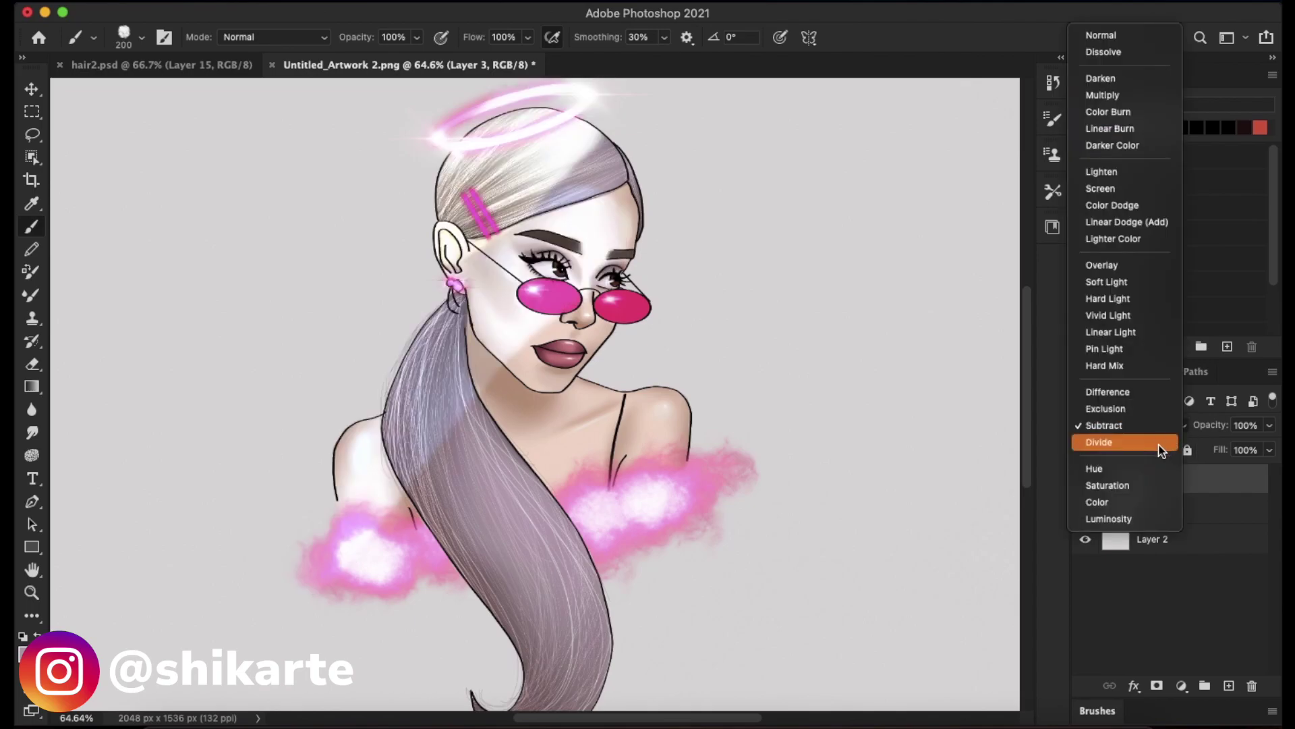
{"action": "left_click", "coordinate": [1160, 443]}
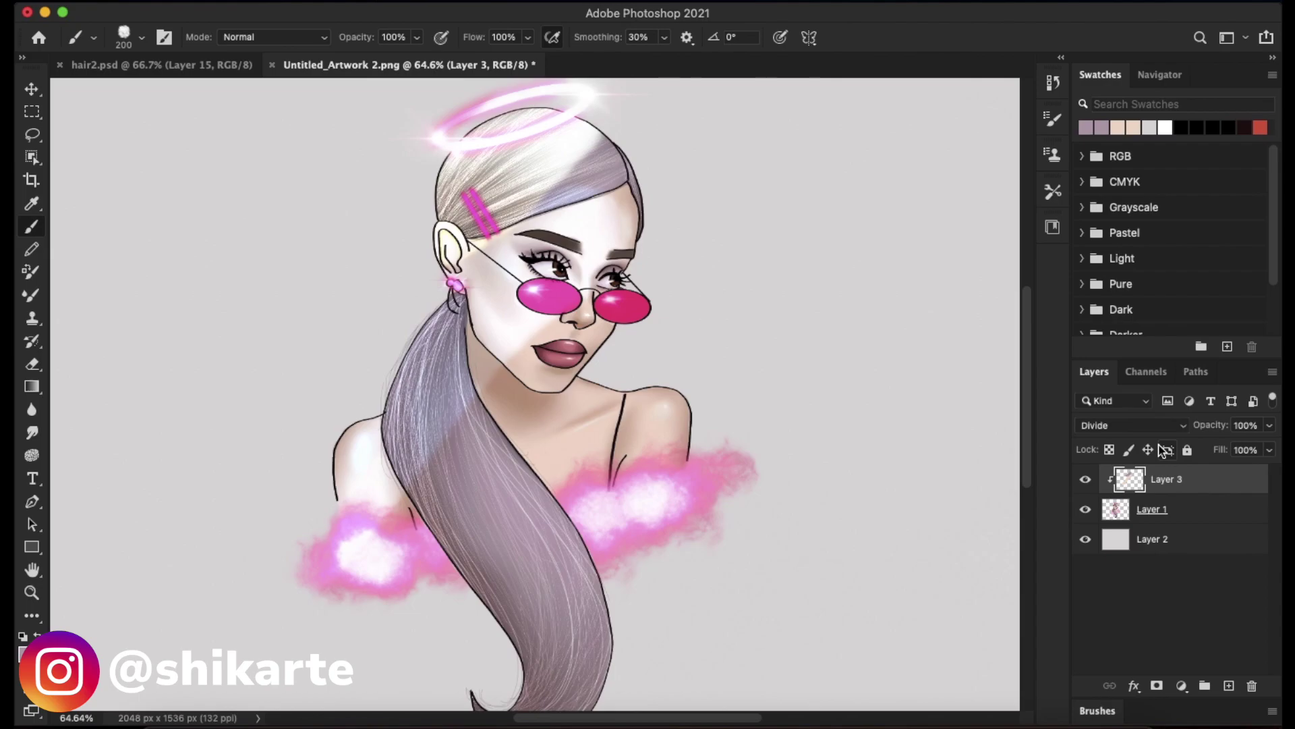
Apply the Hue blend mode to Layer 3 over the base portrait in Layer 1, and change Layer 3 to Saturation
{"action": "left_click", "coordinate": [1131, 425]}
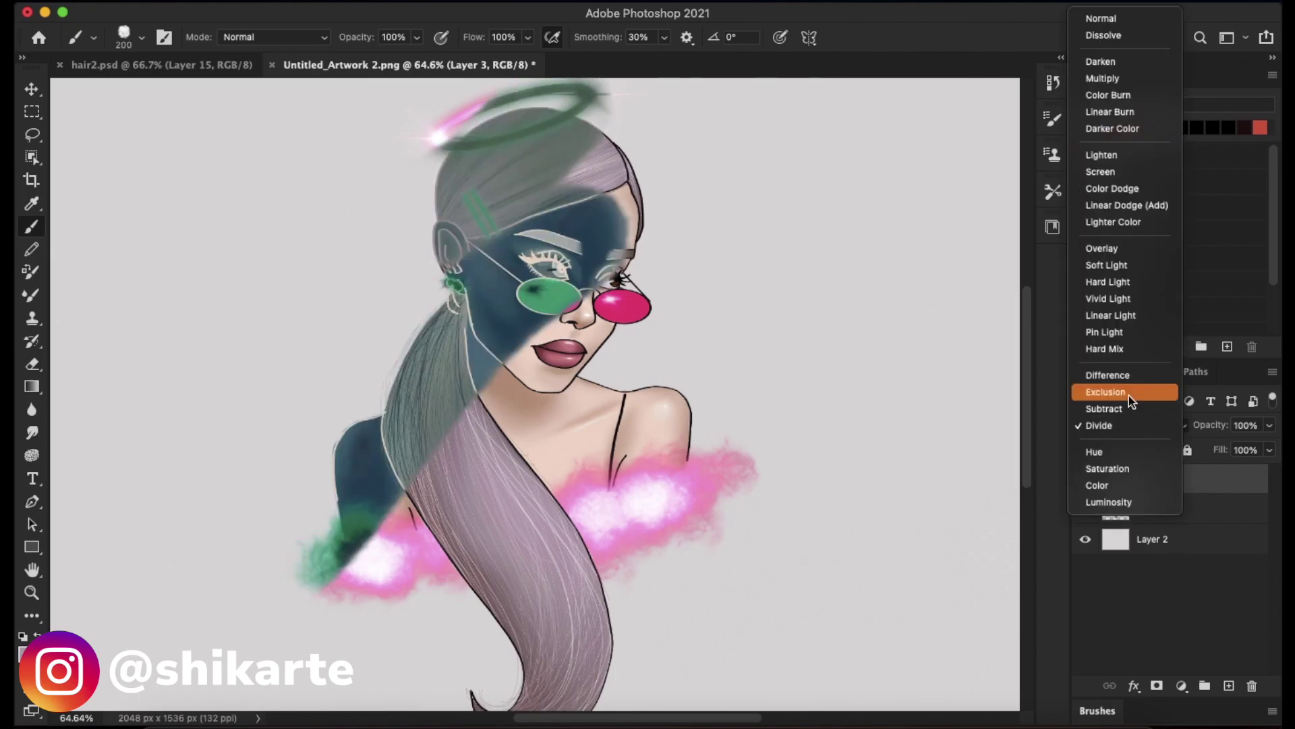
{"action": "left_click", "coordinate": [1105, 458]}
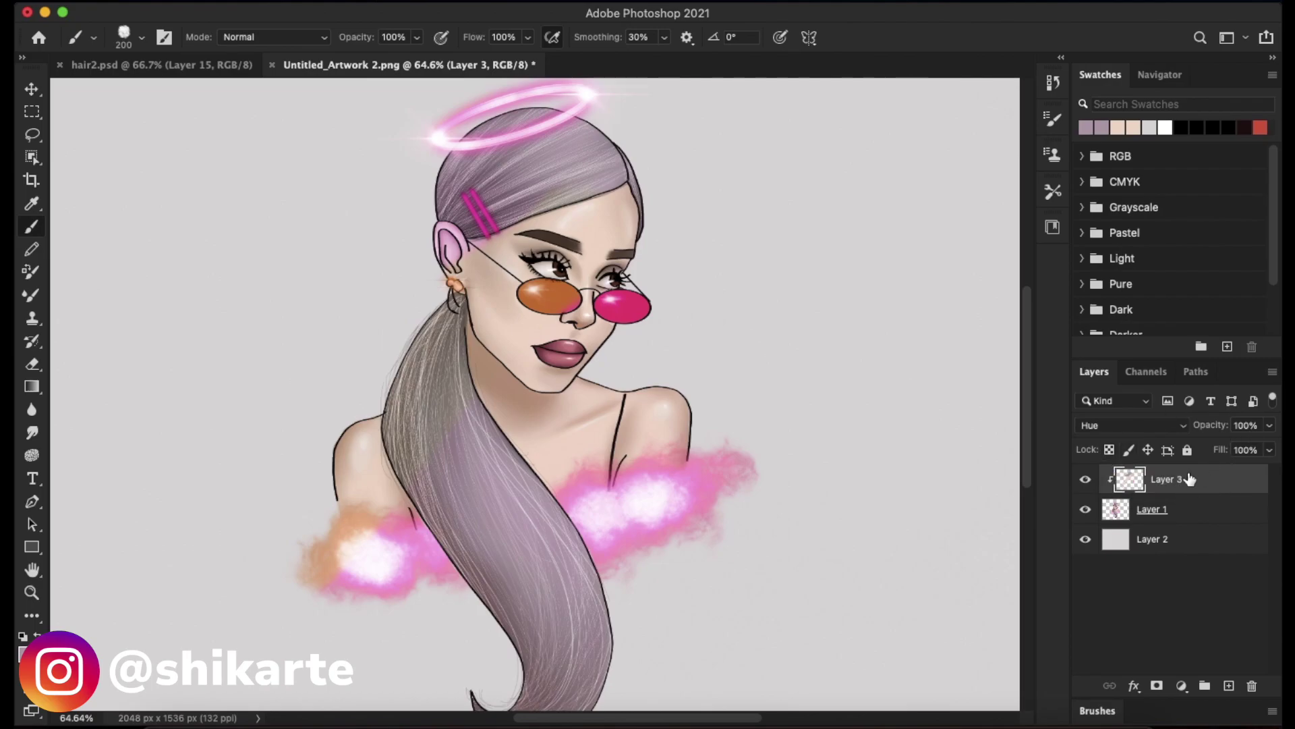
{"action": "left_click", "coordinate": [1188, 513]}
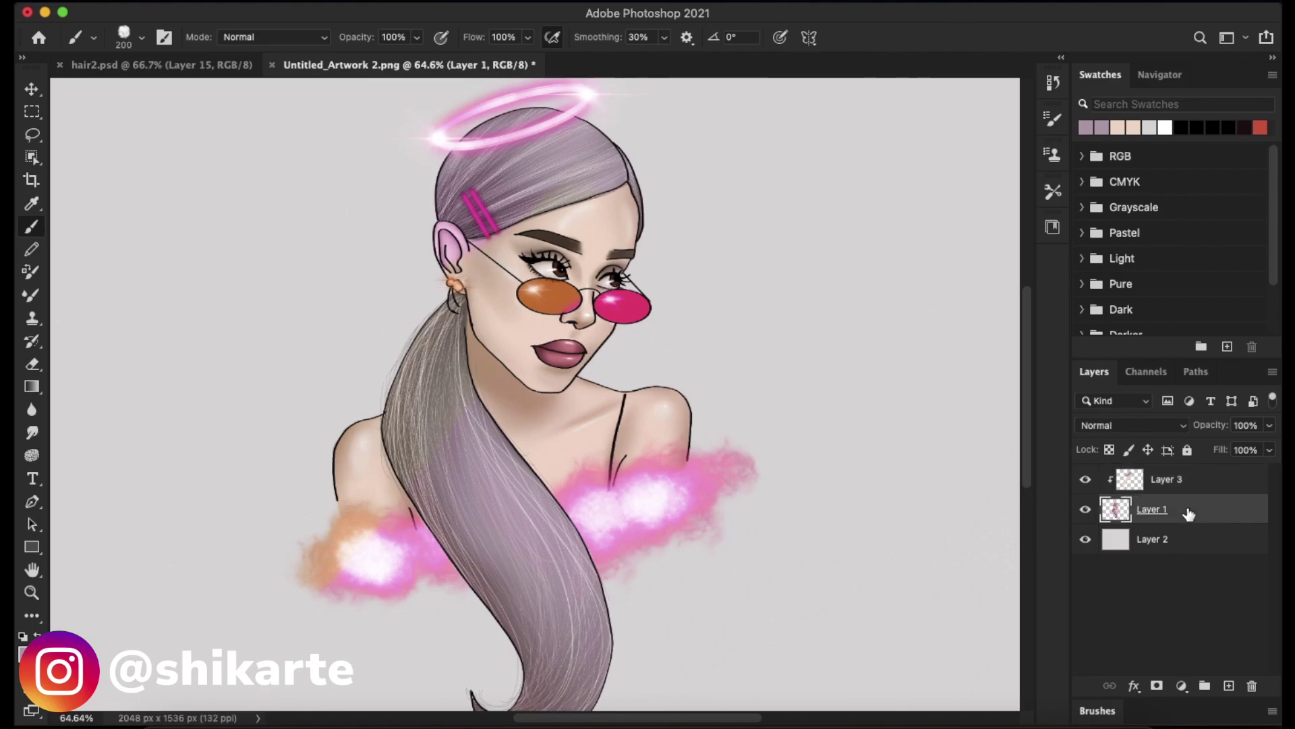
{"action": "left_click", "coordinate": [1156, 424]}
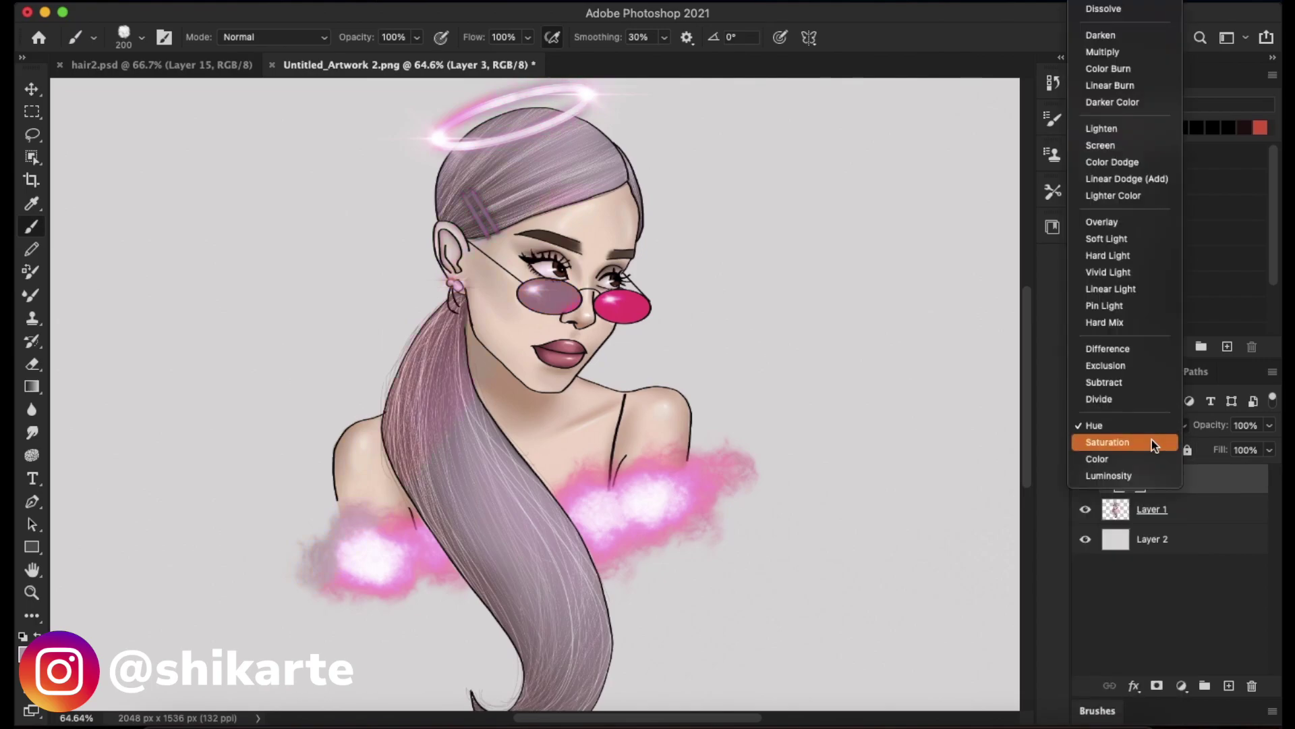
{"action": "left_click", "coordinate": [1152, 440]}
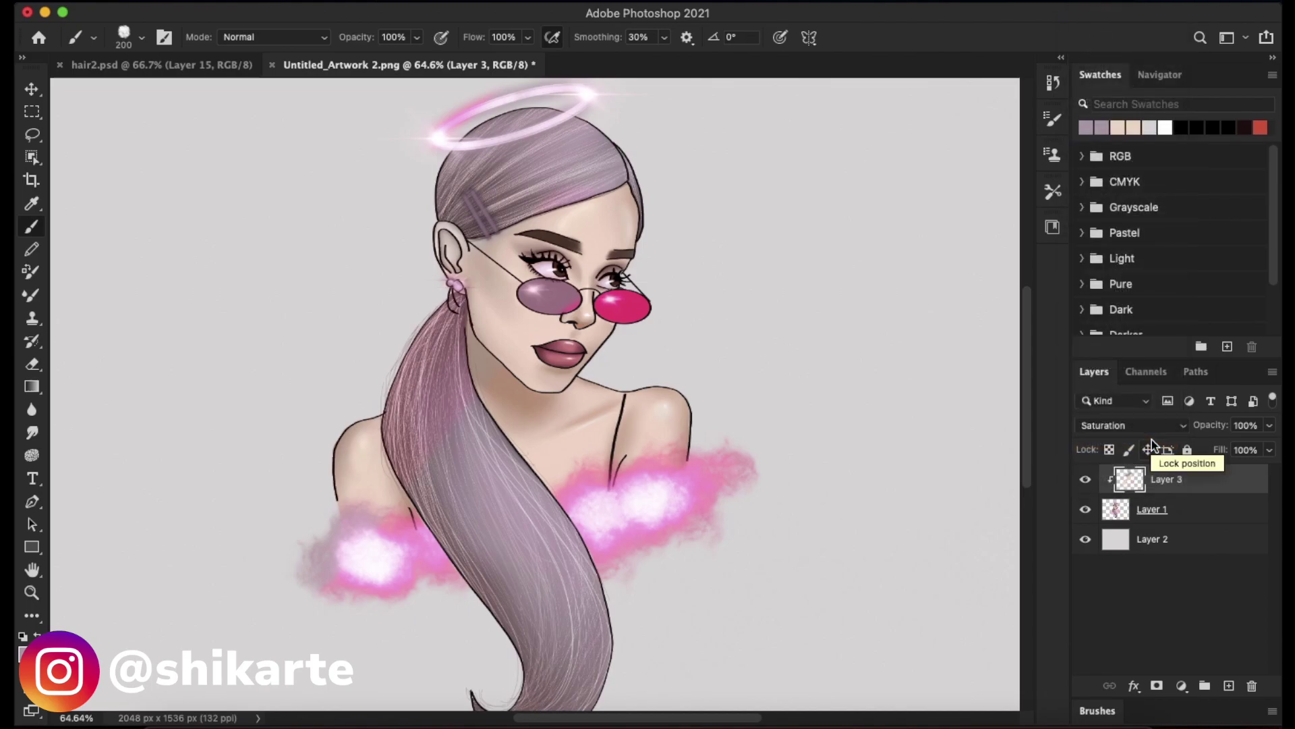
Alternate between the base portrait in Layer 1 and the clipped Layer 3 to compare their roles in Saturation blending
{"action": "left_click", "coordinate": [1183, 509]}
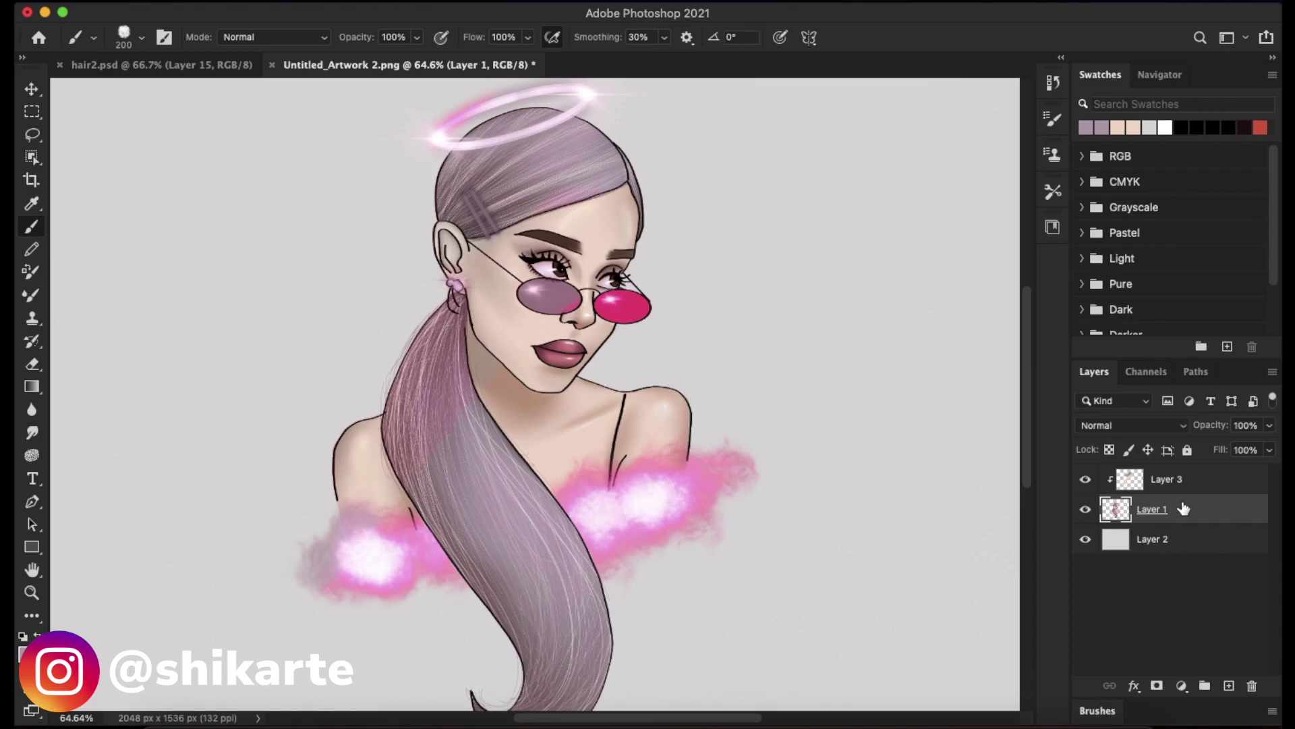
{"action": "left_click", "coordinate": [1211, 485]}
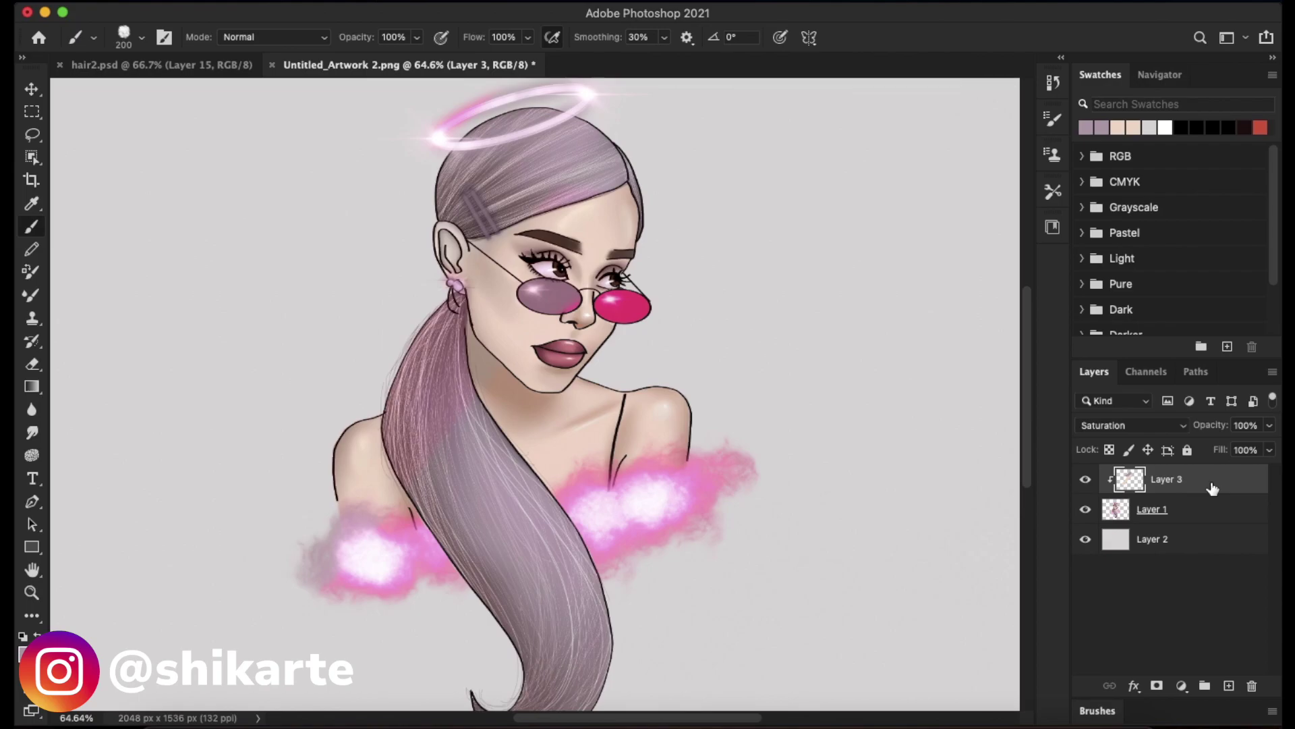
{"action": "left_click", "coordinate": [1201, 513]}
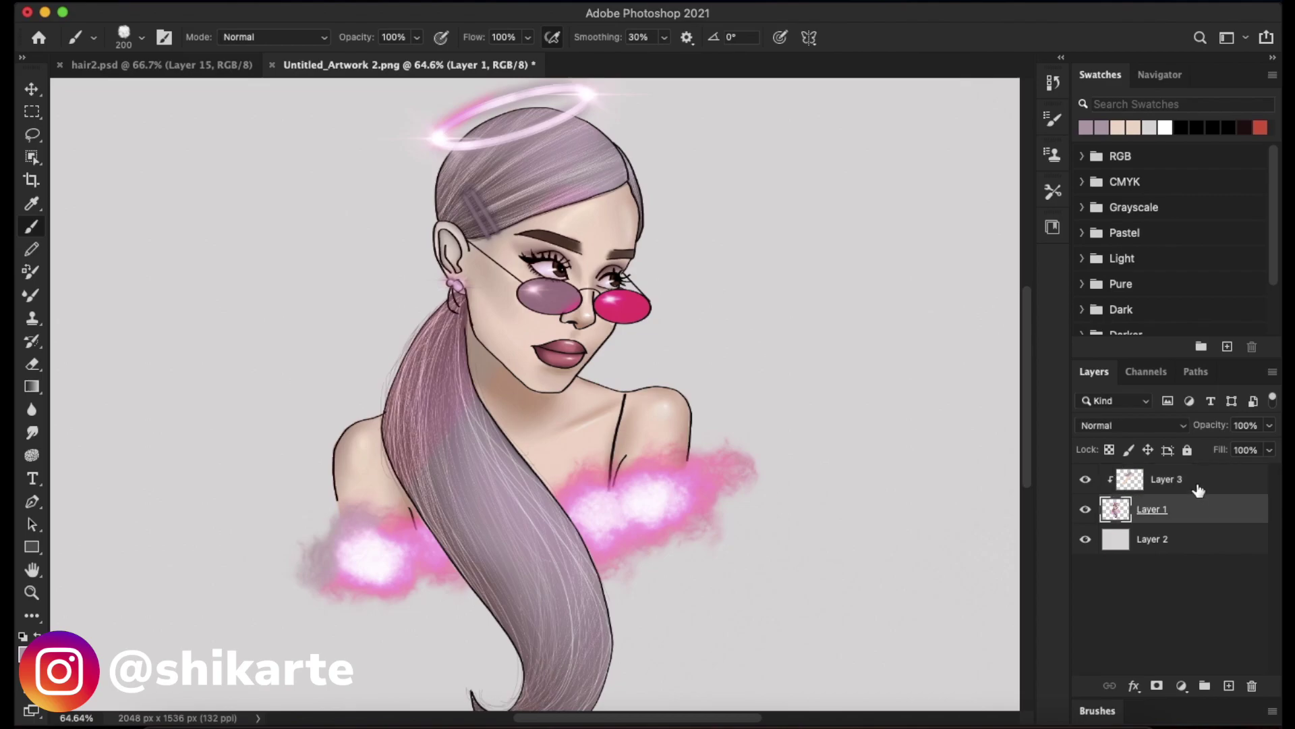
{"action": "left_click", "coordinate": [1197, 490]}
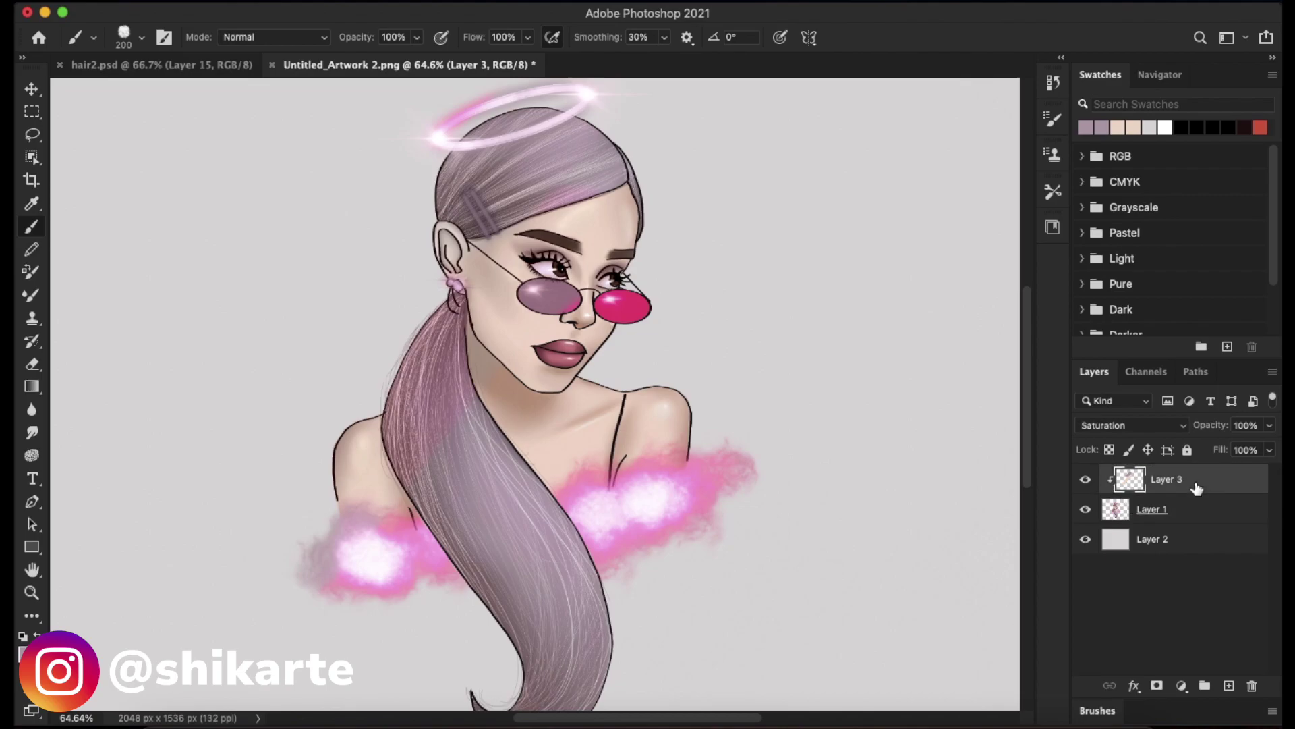
{"action": "left_click", "coordinate": [1185, 518]}
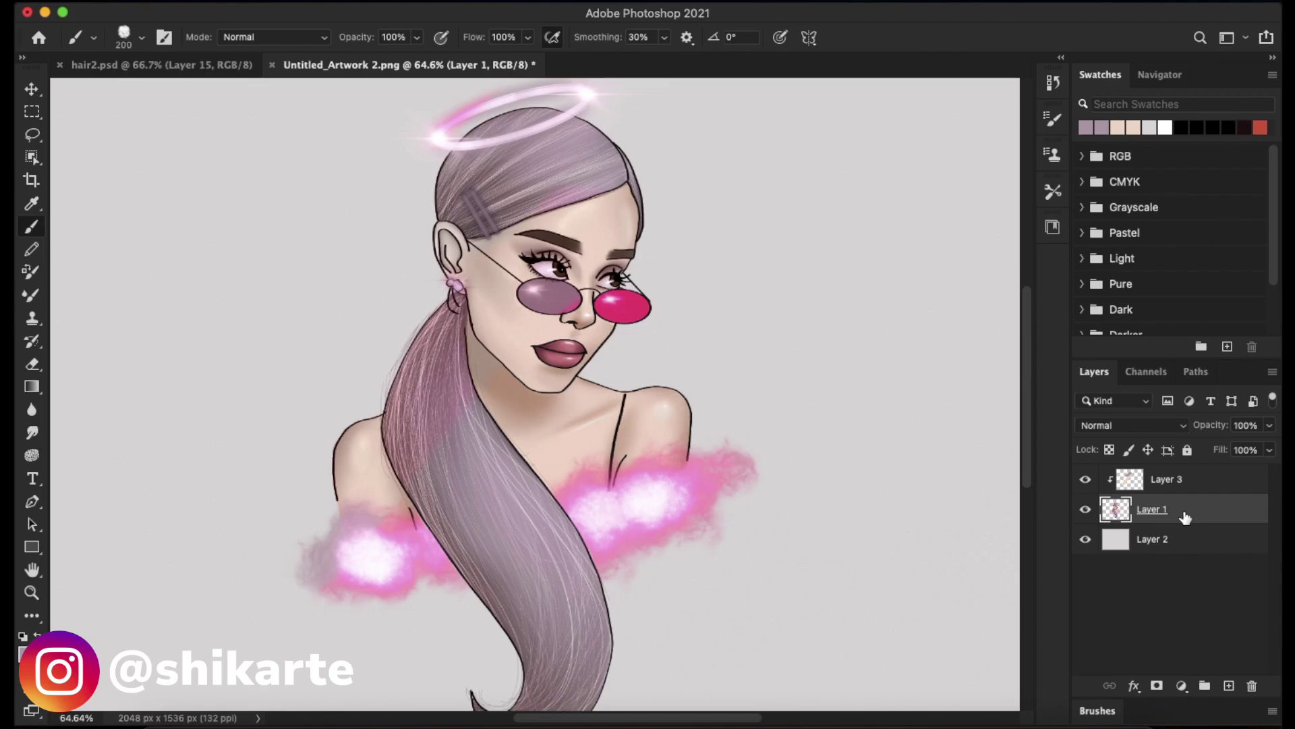
{"action": "left_click", "coordinate": [1177, 480]}
Set Layer 3's blend mode to Color and select the base portrait in Layer 1 for comparison
{"action": "left_click", "coordinate": [1123, 425]}
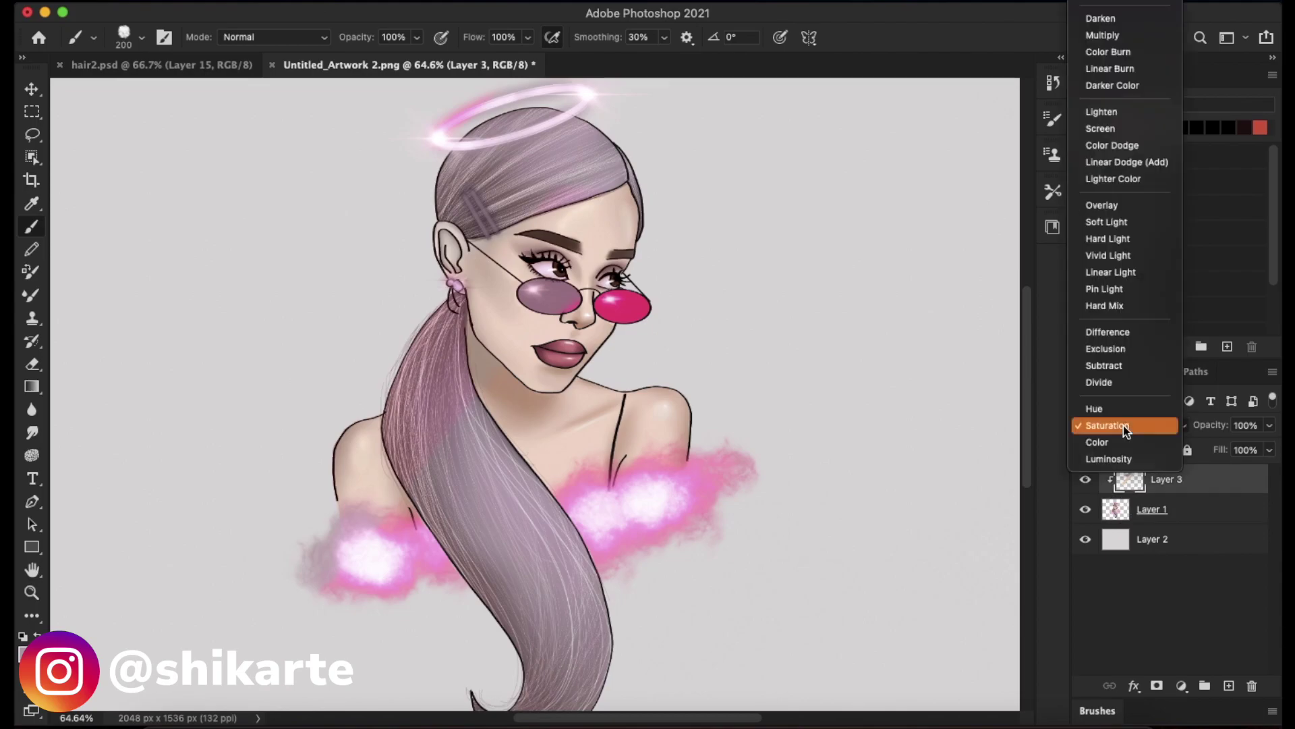
{"action": "left_click", "coordinate": [1119, 436]}
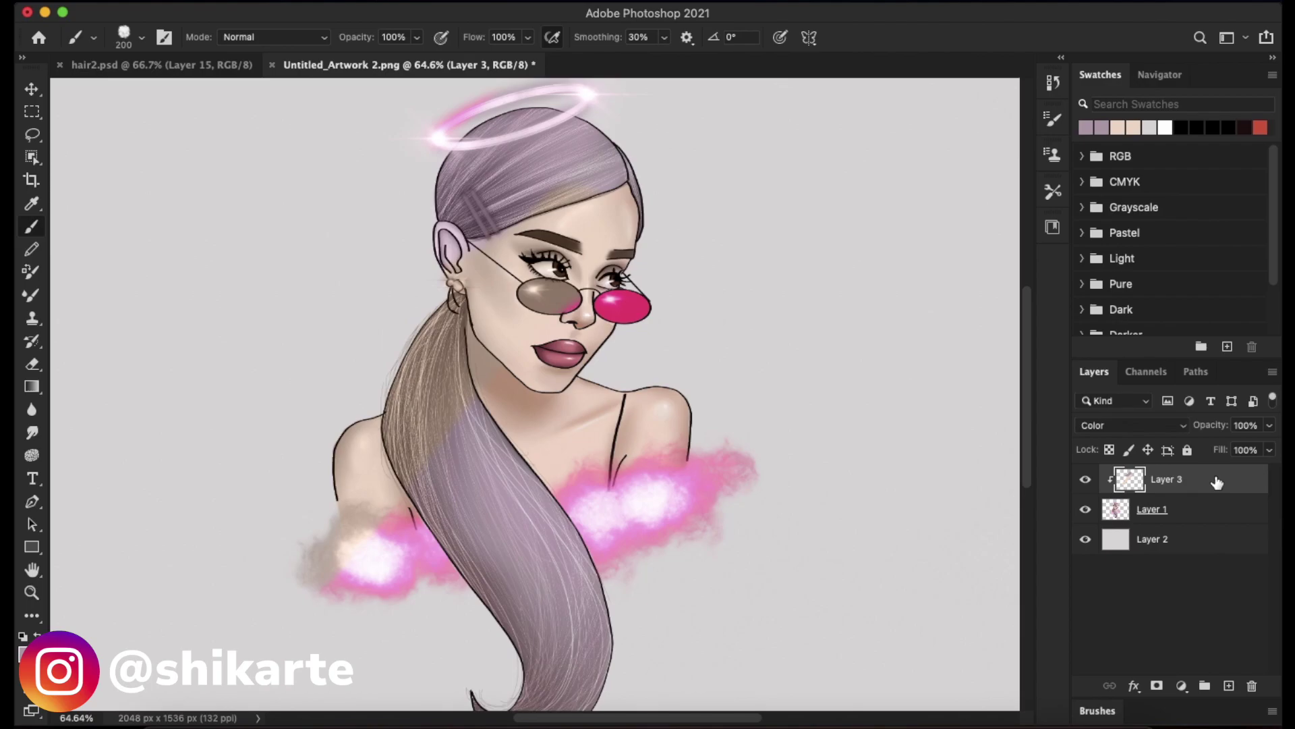
{"action": "left_click", "coordinate": [1201, 511]}
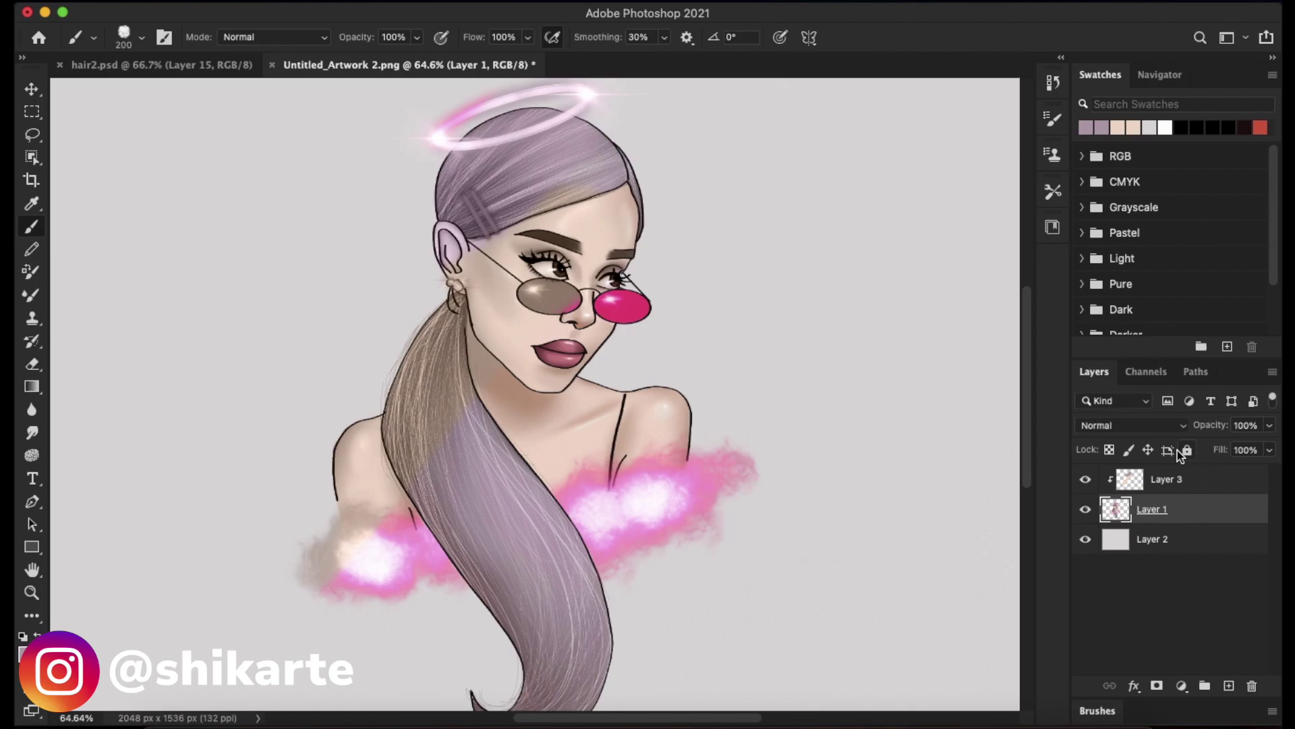
Make Layer 3 the active layer again and set its blend mode to Luminosity
{"action": "left_click", "coordinate": [1192, 478]}
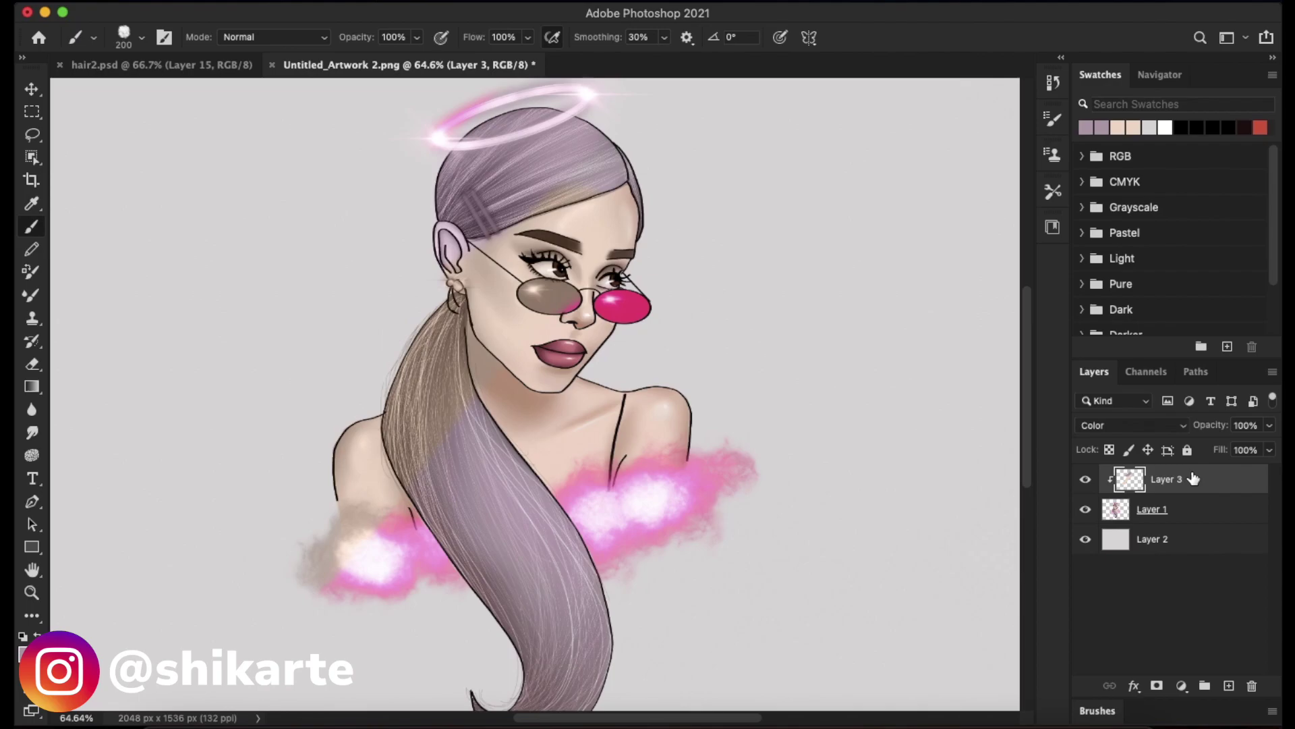
{"action": "left_click", "coordinate": [1171, 425]}
{"action": "left_click", "coordinate": [1158, 438]}
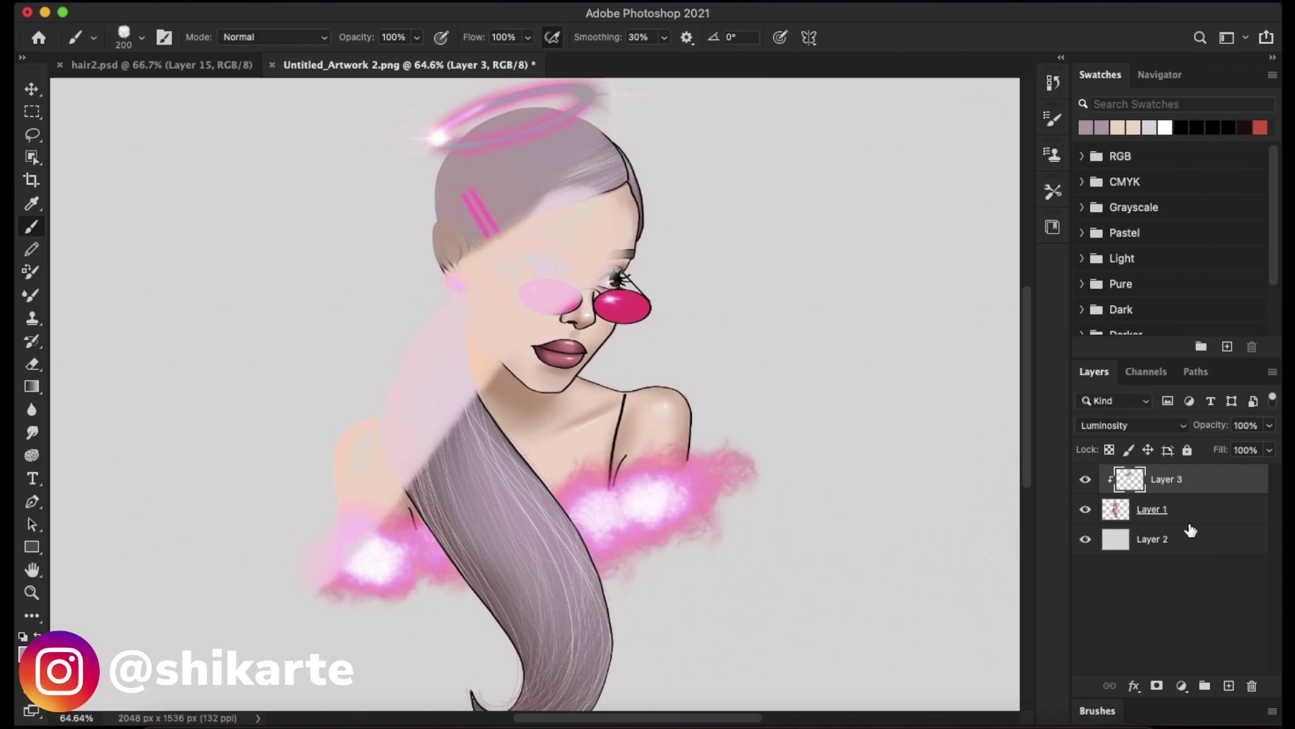
Preview the other blend modes on Layer 3 while keeping Luminosity, and hide Layer 3 to show the original portrait
{"action": "left_click", "coordinate": [1158, 426]}
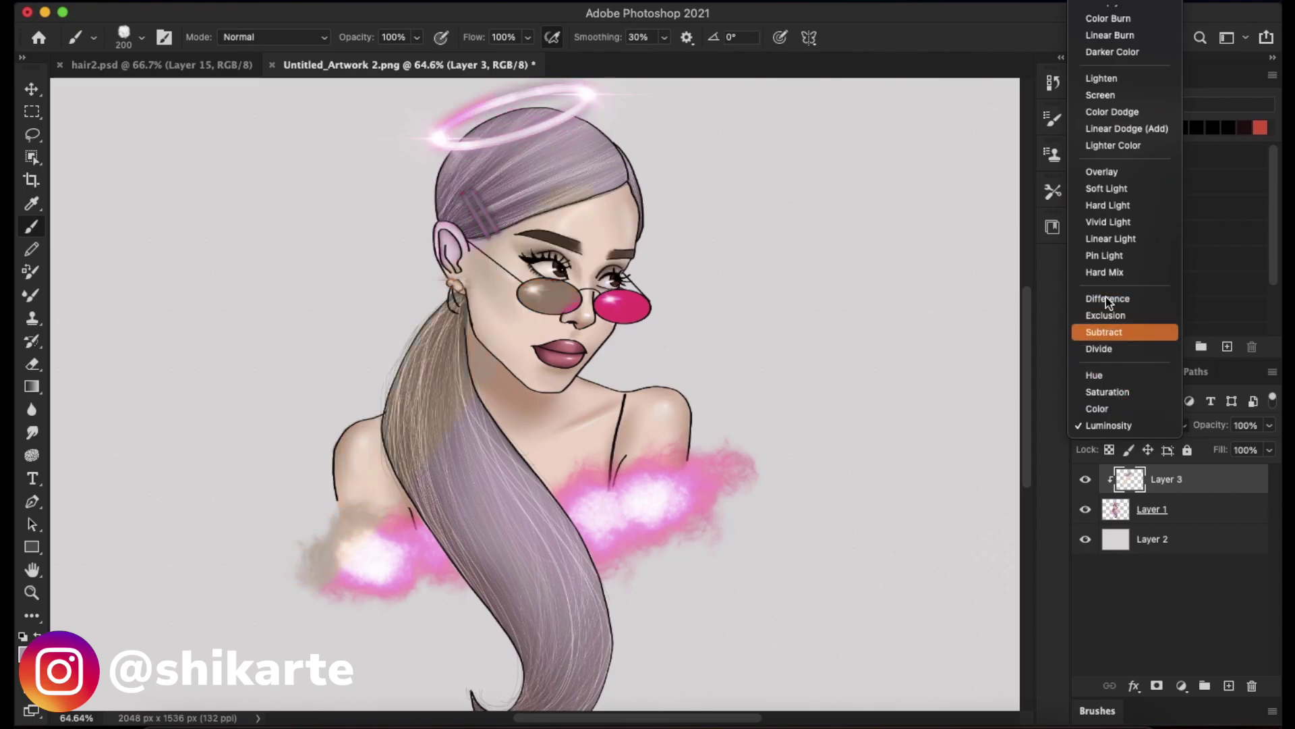
{"action": "scroll", "coordinate": [1132, 208], "scroll_direction": "up", "scroll_amount": 3}
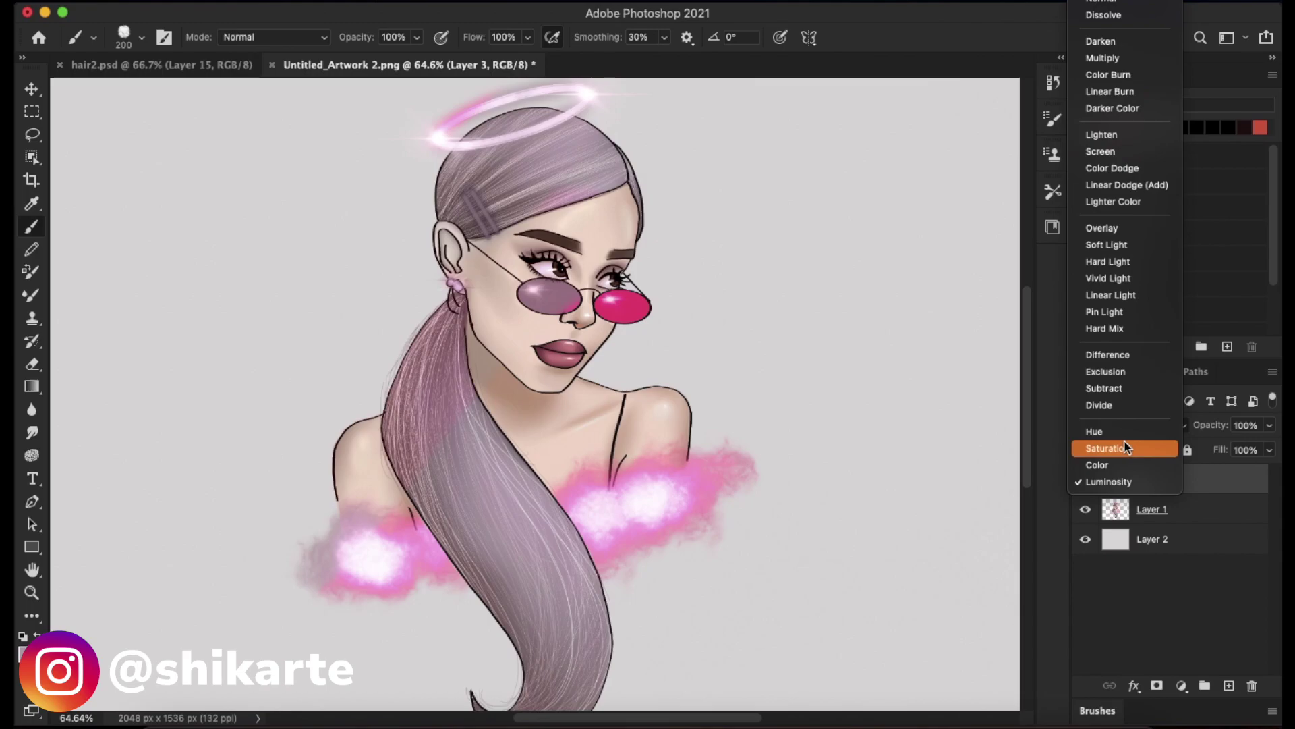
{"action": "left_click", "coordinate": [1170, 570]}
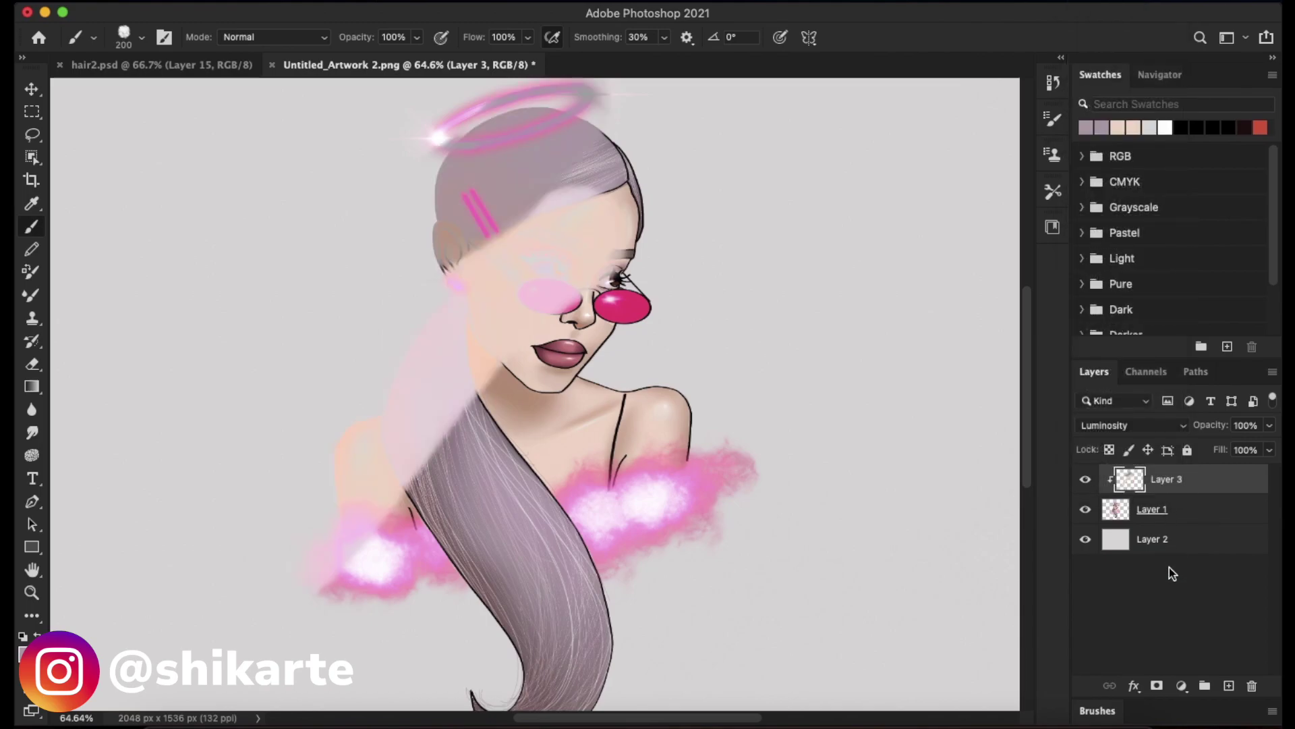
{"action": "left_click", "coordinate": [1087, 480]}
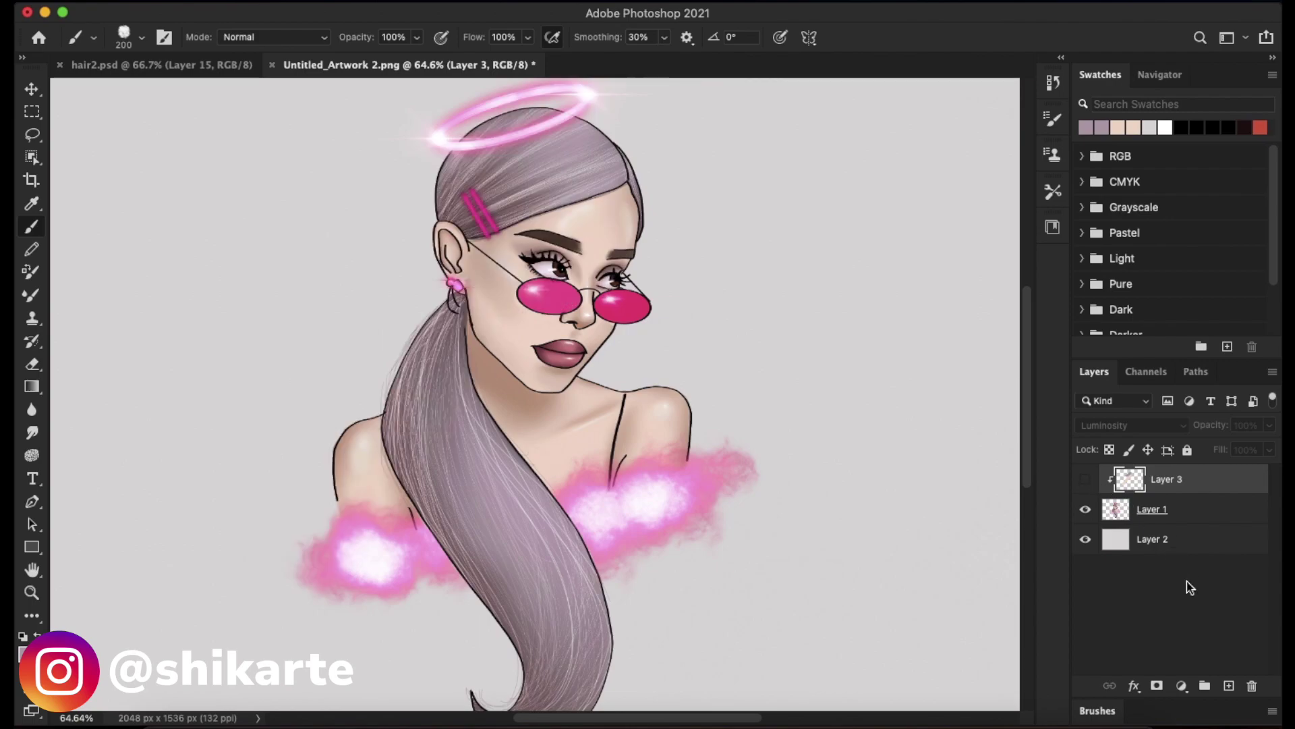